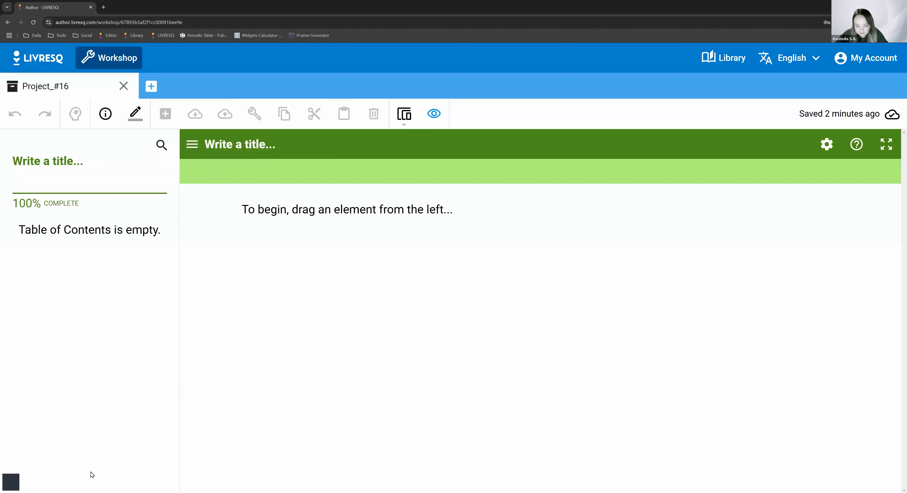
- Hide the table of contents in the preview, leave view mode, and open the project preferences
click(191, 152)
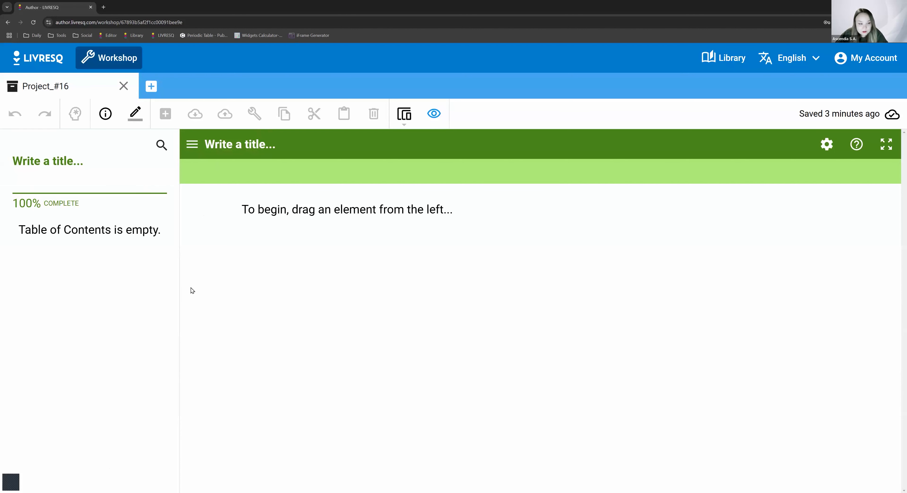
click(434, 114)
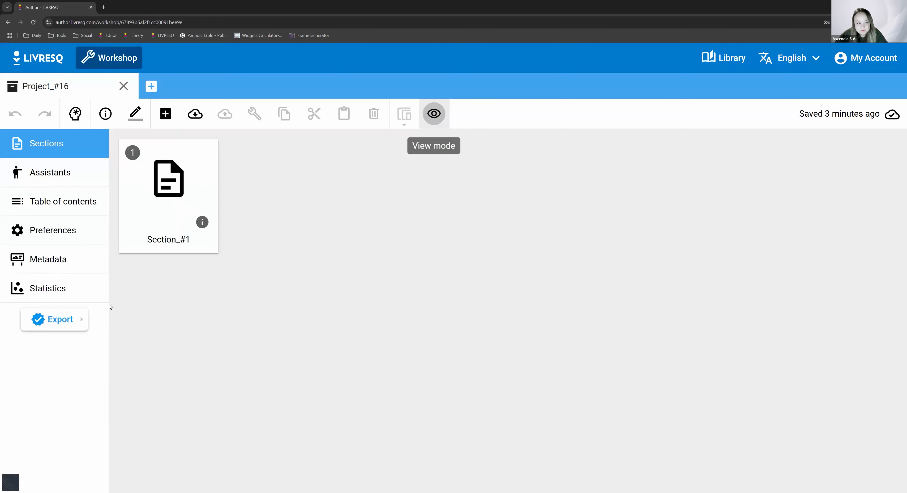
click(80, 235)
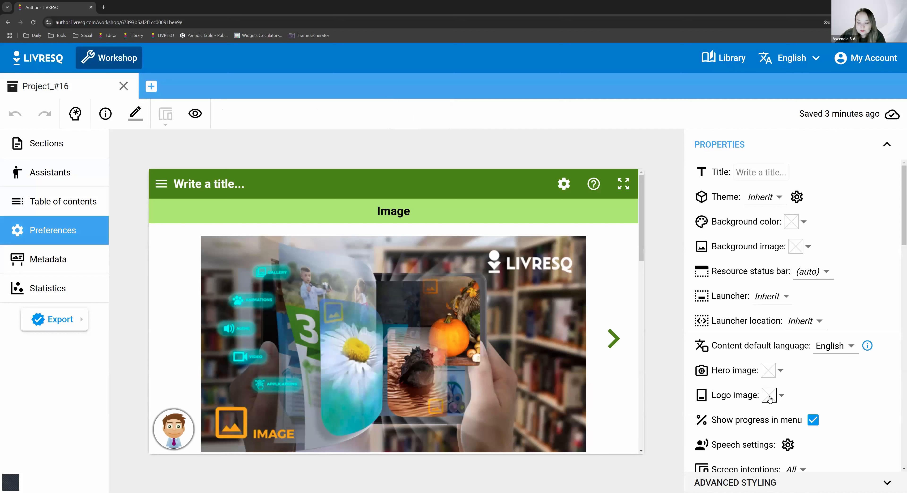
- Upload the file livresq_logo (1).png as the project's logo image
click(768, 396)
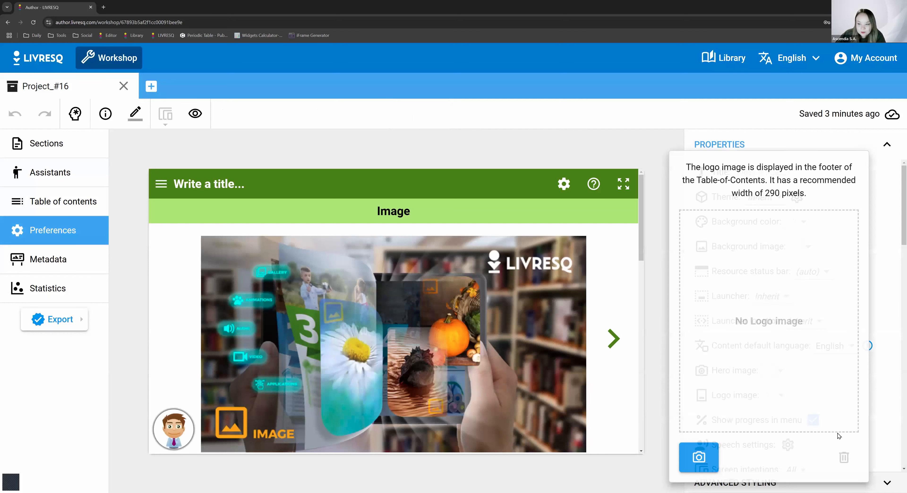
click(842, 387)
click(770, 401)
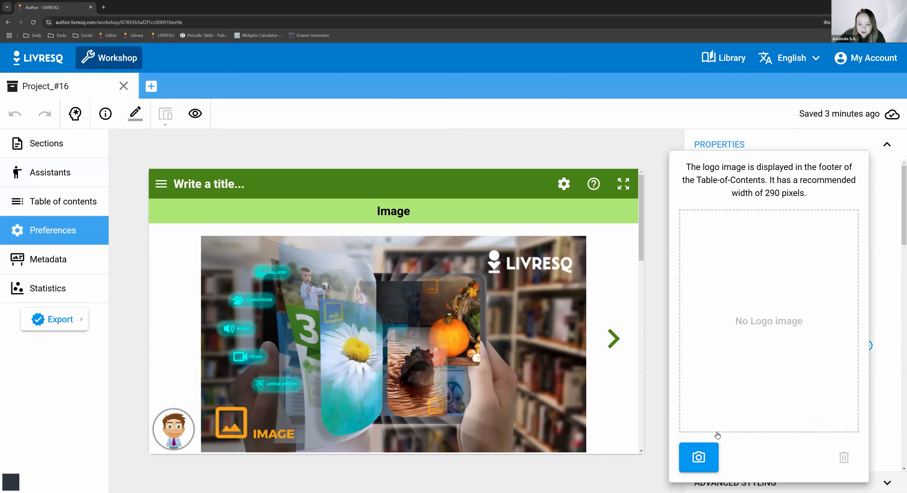
click(709, 454)
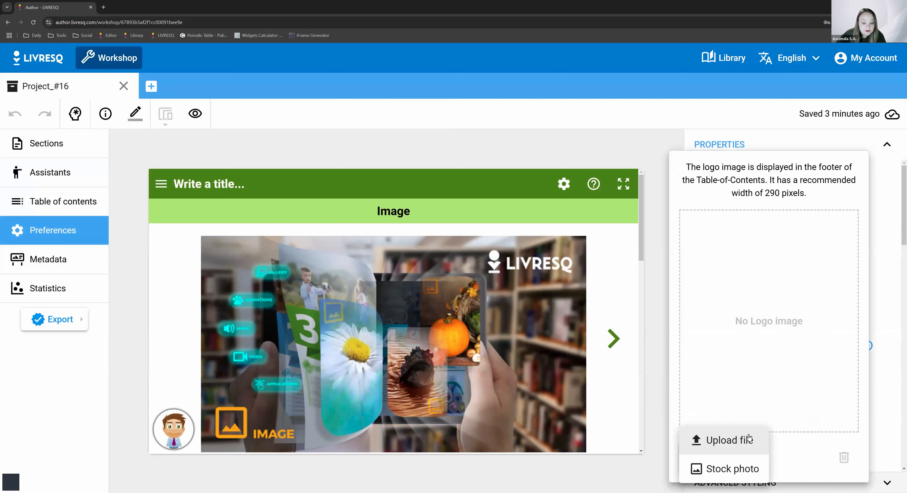
click(736, 446)
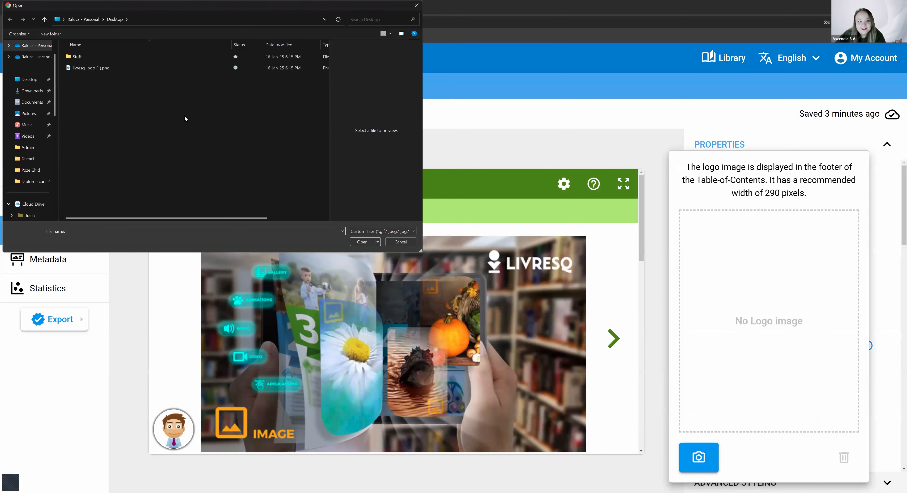
click(91, 68)
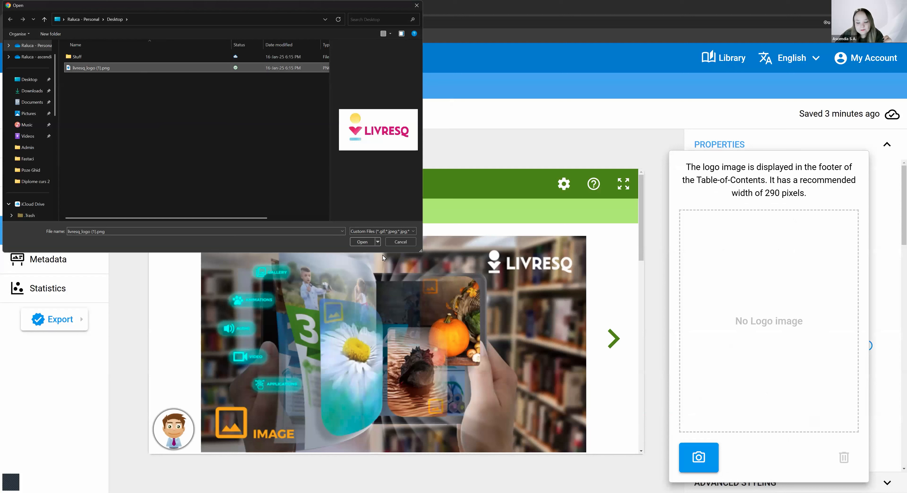
key(Return)
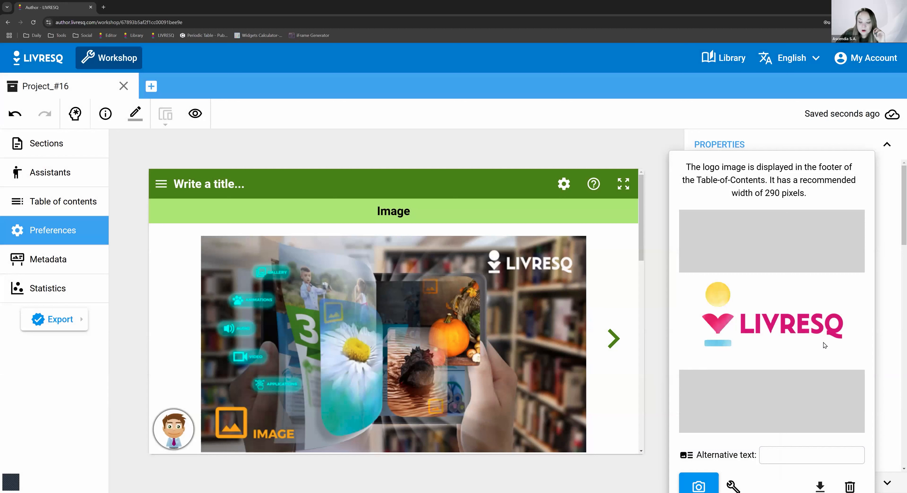
click(882, 267)
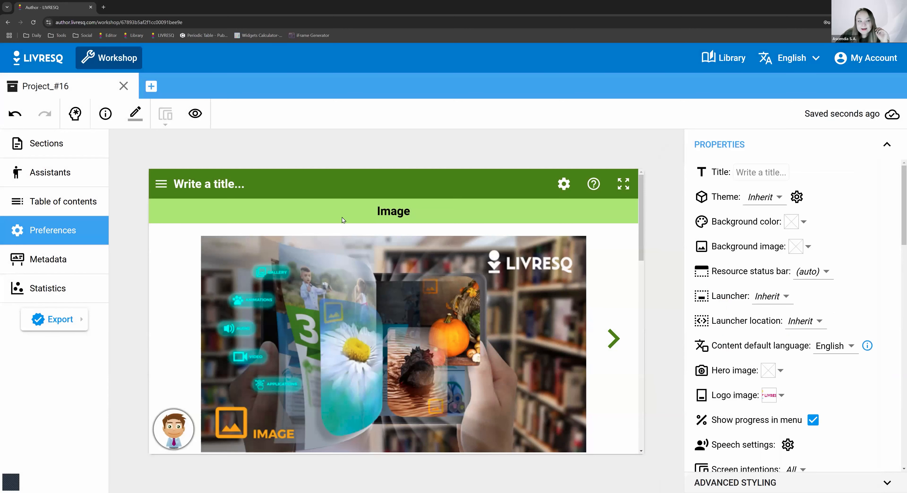
- Preview the project to check the logo in the table of contents, and return to the preferences
click(195, 113)
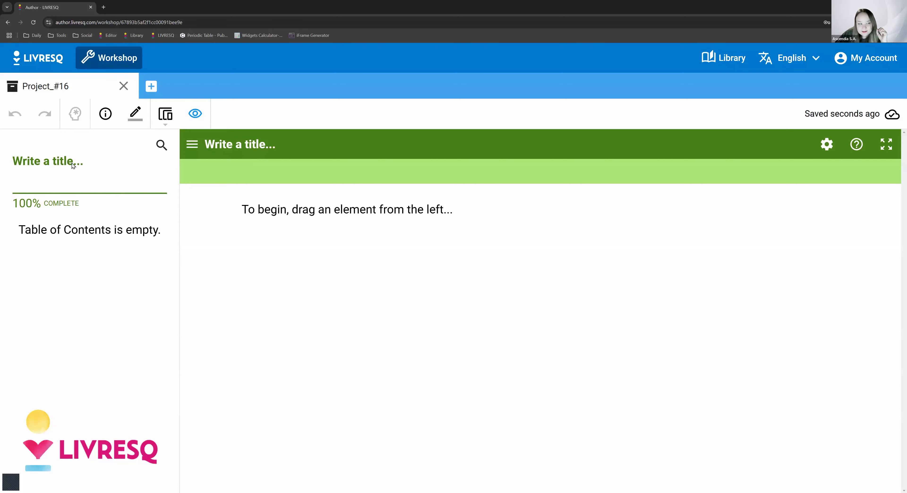
click(67, 159)
click(61, 180)
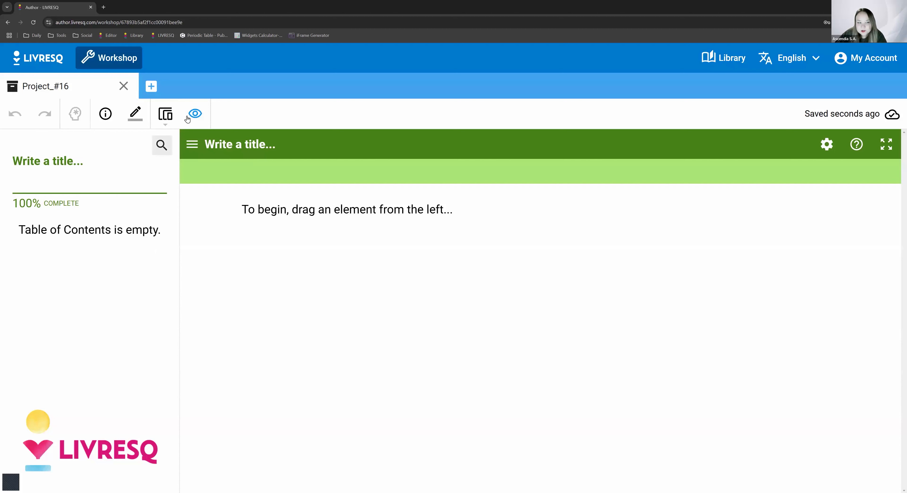
click(196, 113)
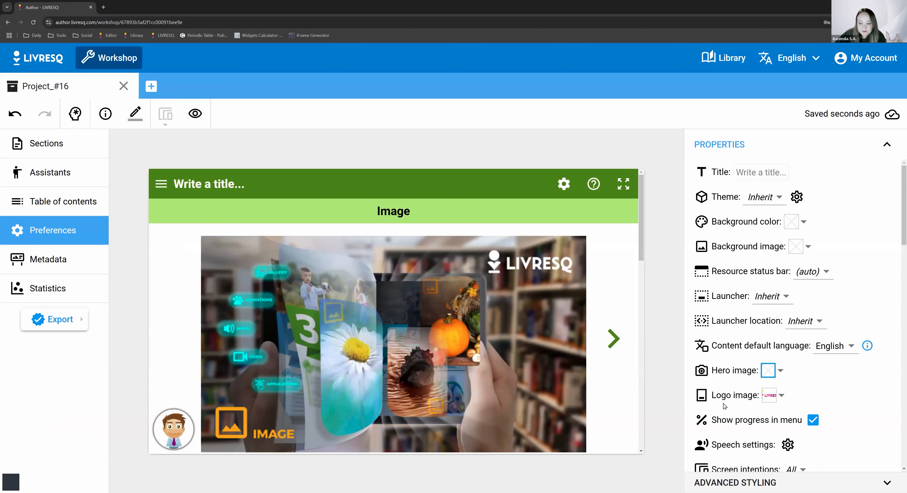
- Search the Pixabay stock photos for "book" for the hero image and check the available photo sources
click(768, 370)
click(698, 456)
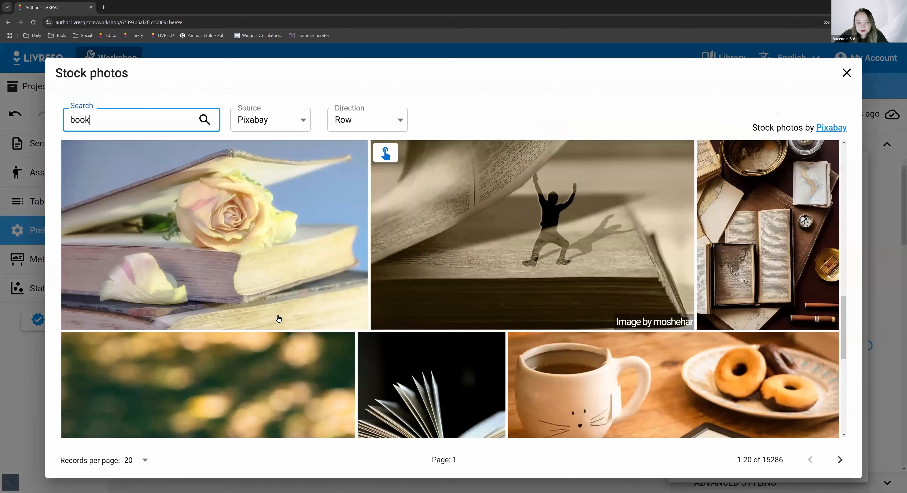
scroll(304, 319, down, 1)
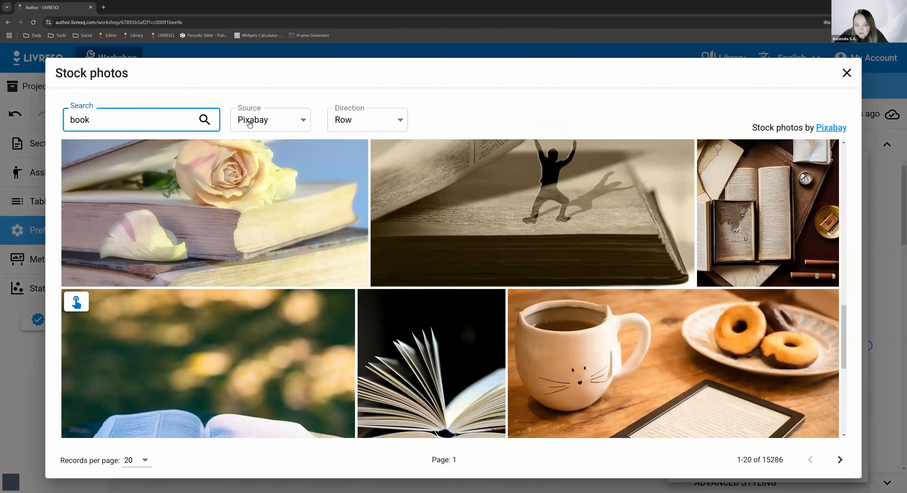
scroll(273, 151, up, 5)
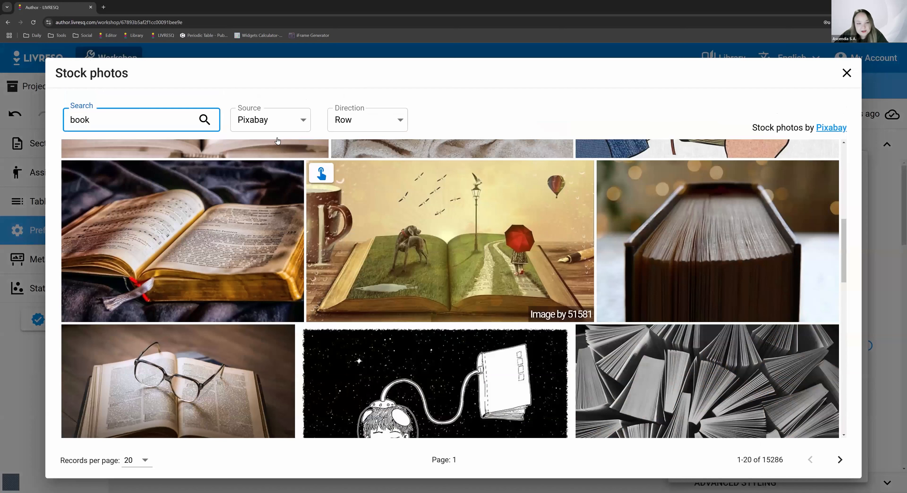
click(285, 125)
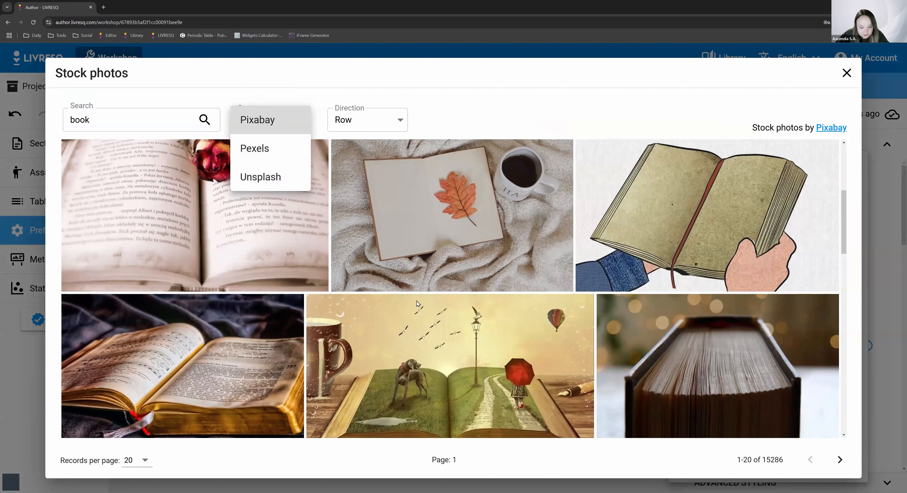
click(137, 120)
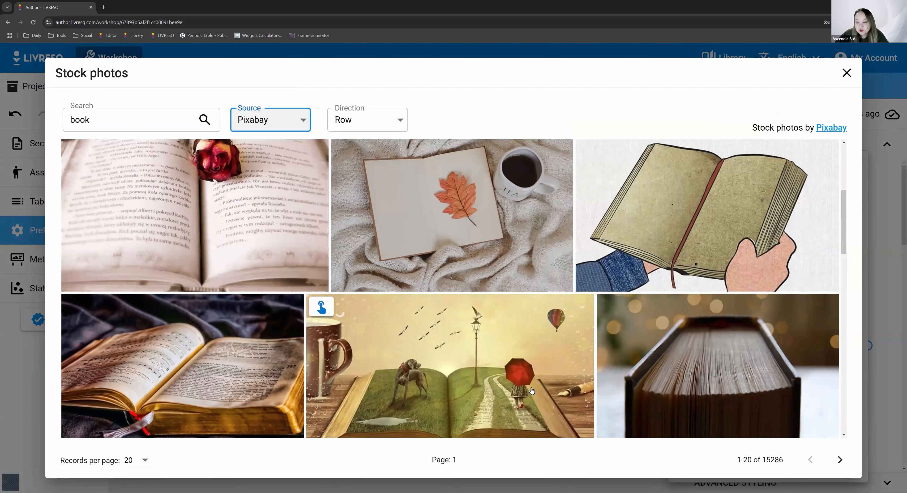
- Use the medium (640 x 360) version of the open-book photo with the dog and red umbrella as the hero image
scroll(512, 342, down, 3)
scroll(513, 343, up, 2)
scroll(301, 355, up, 1)
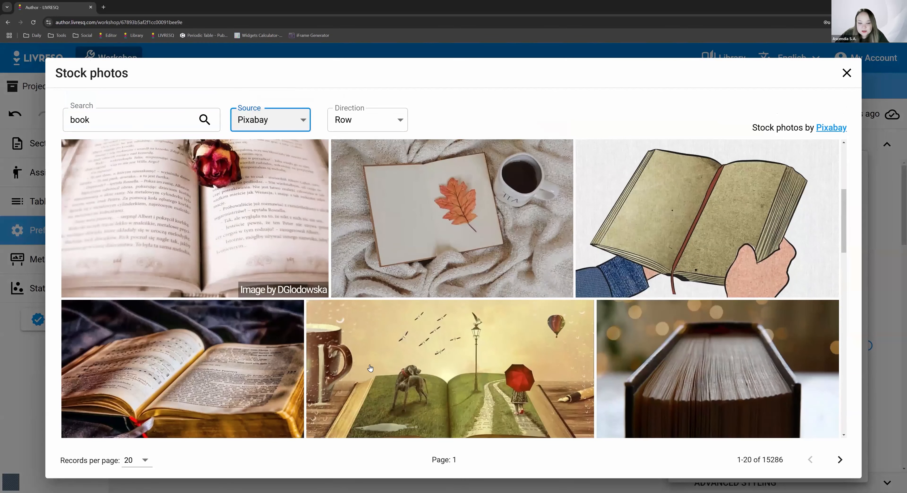
scroll(318, 201, down, 3)
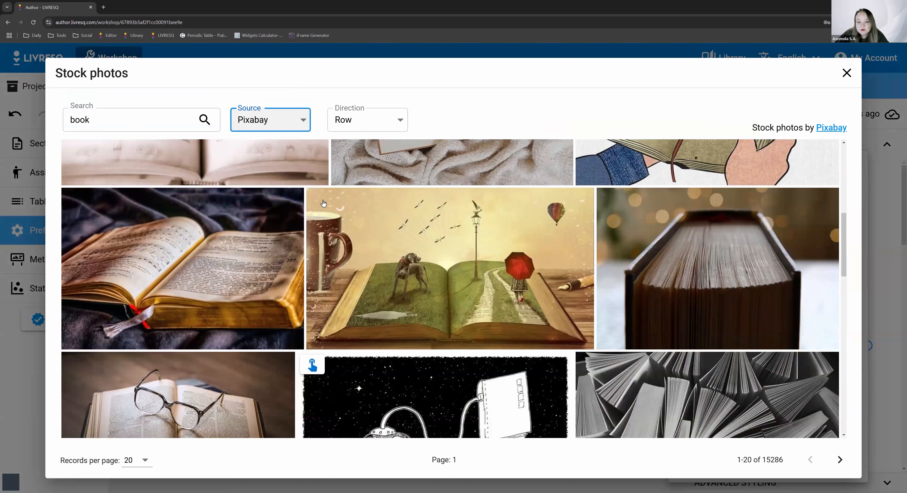
click(322, 201)
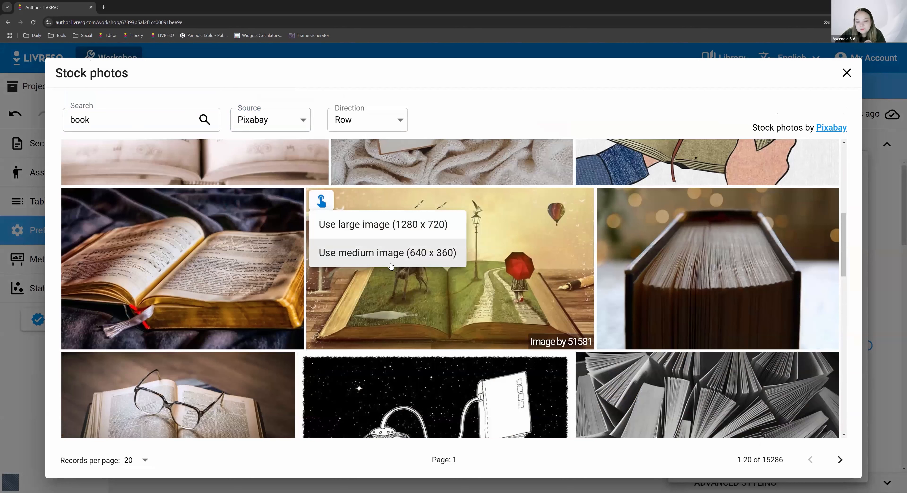
click(255, 119)
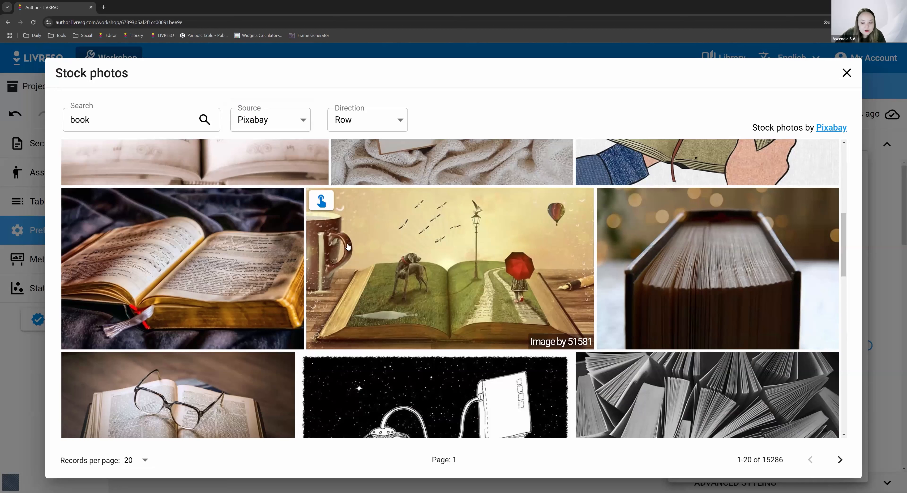
click(319, 196)
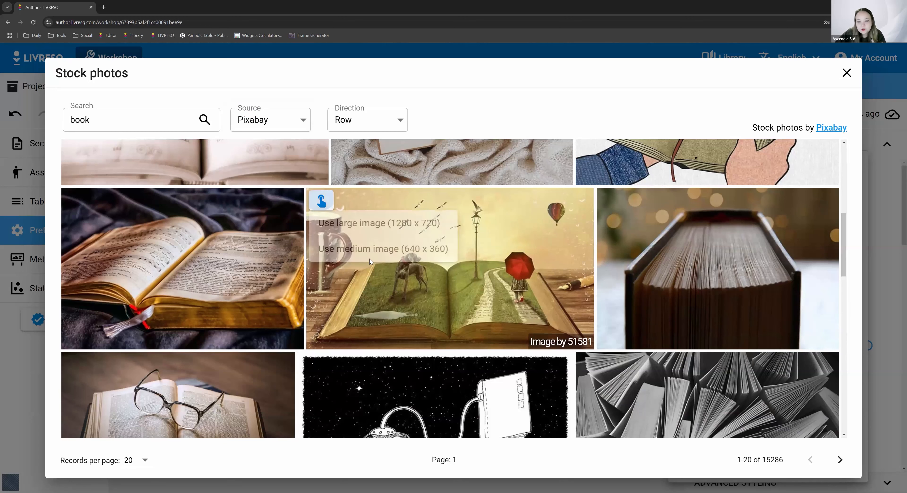
click(380, 246)
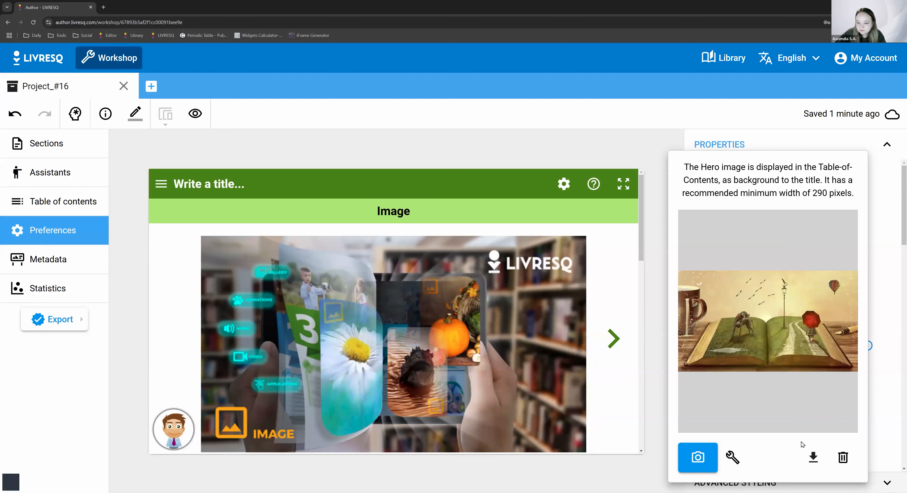
- Examine the shape and sticker tools in the hero image's editor and save the image
click(732, 458)
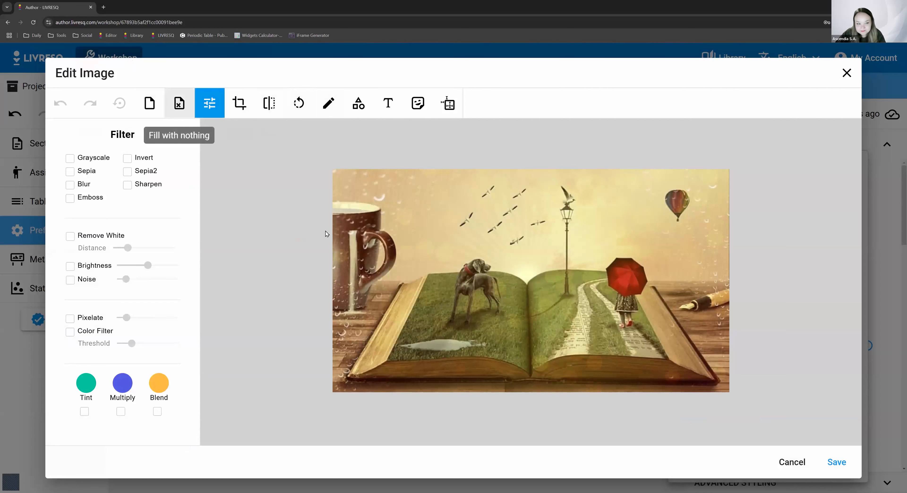
click(179, 103)
key(ctrl+z)
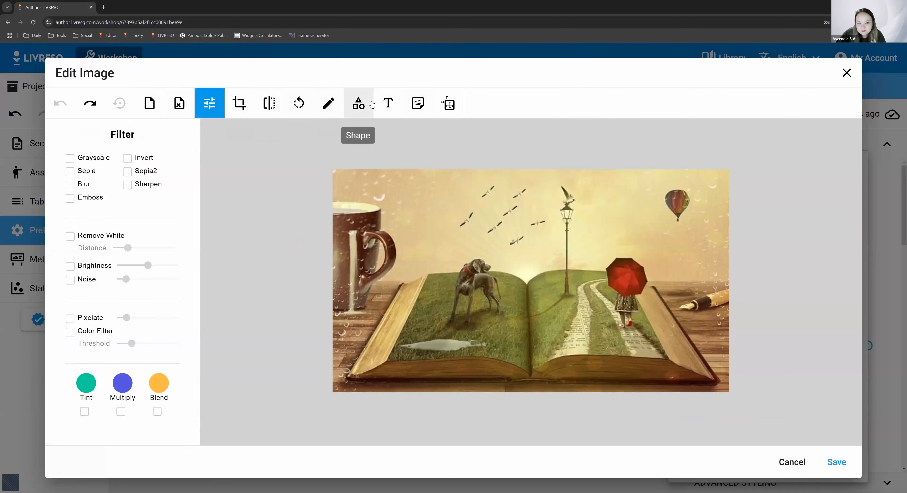
click(357, 103)
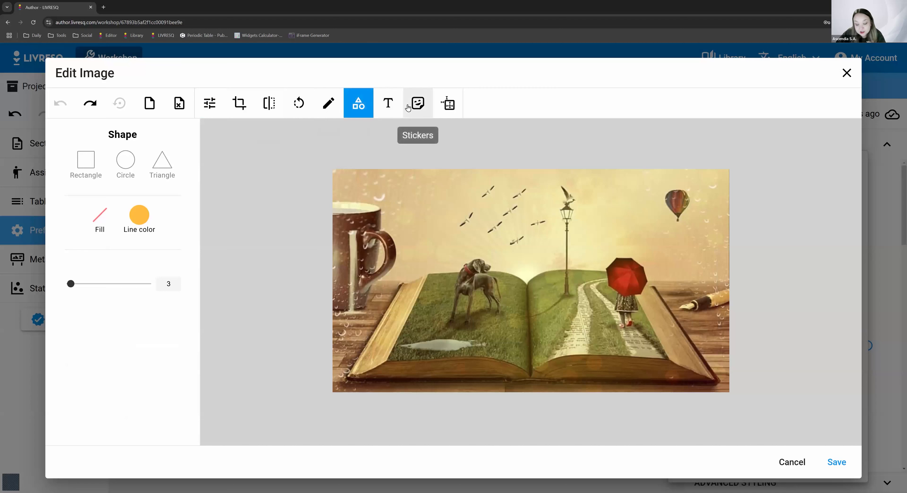
click(416, 103)
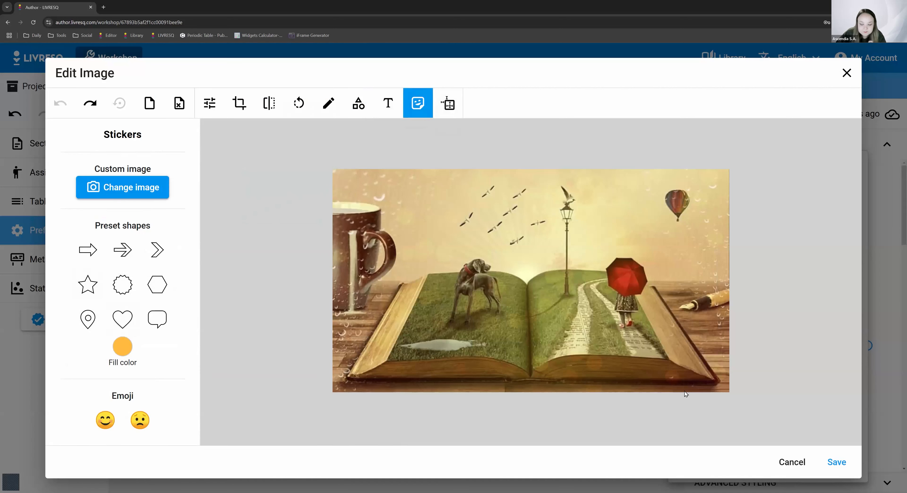
click(845, 466)
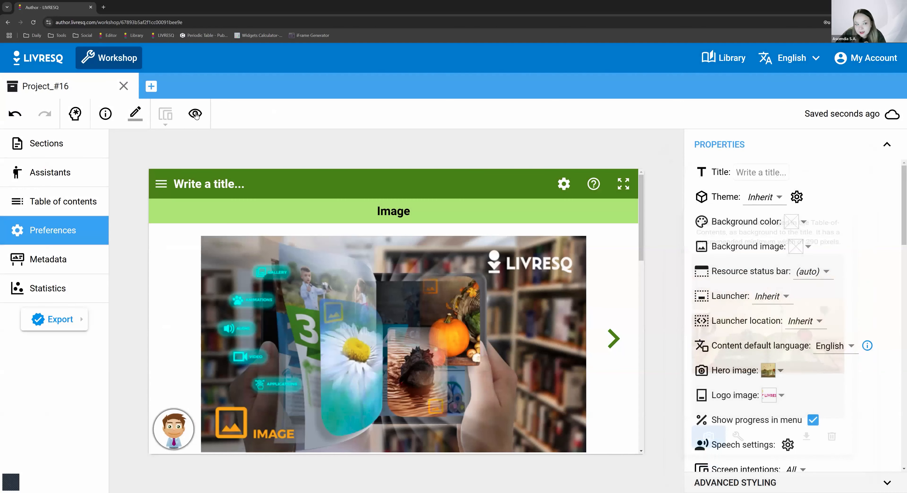
- Preview the project to check the hero image behind the title, and return to the preferences
click(195, 113)
click(12, 144)
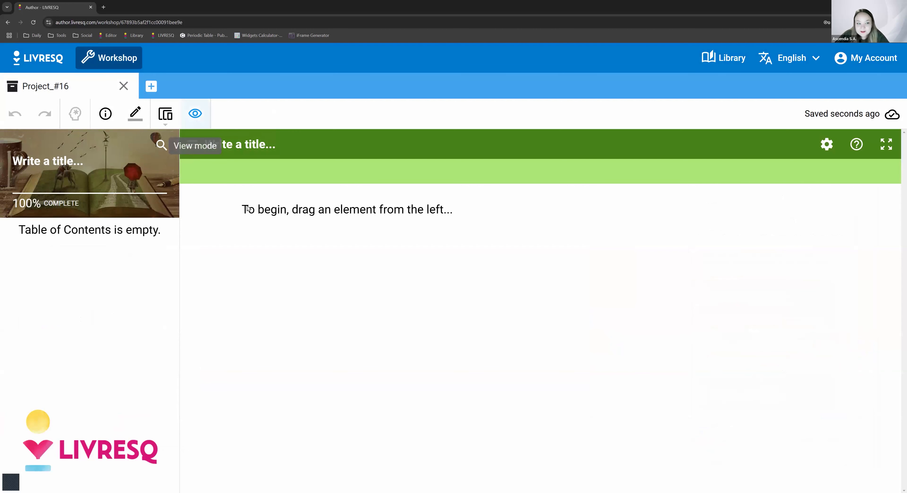
click(195, 116)
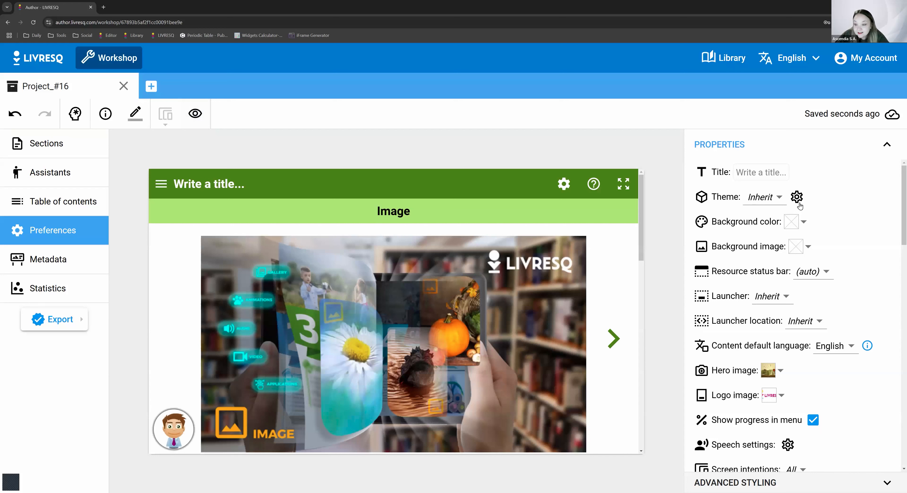
- Try the Amethyst, Emerald, Ruby and Sapphire themes on the project
click(776, 204)
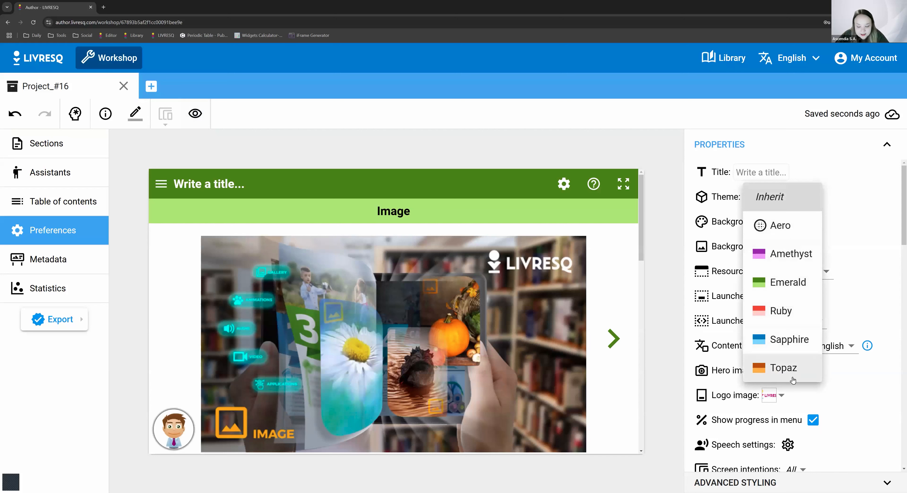
click(796, 258)
click(790, 208)
click(788, 231)
click(782, 201)
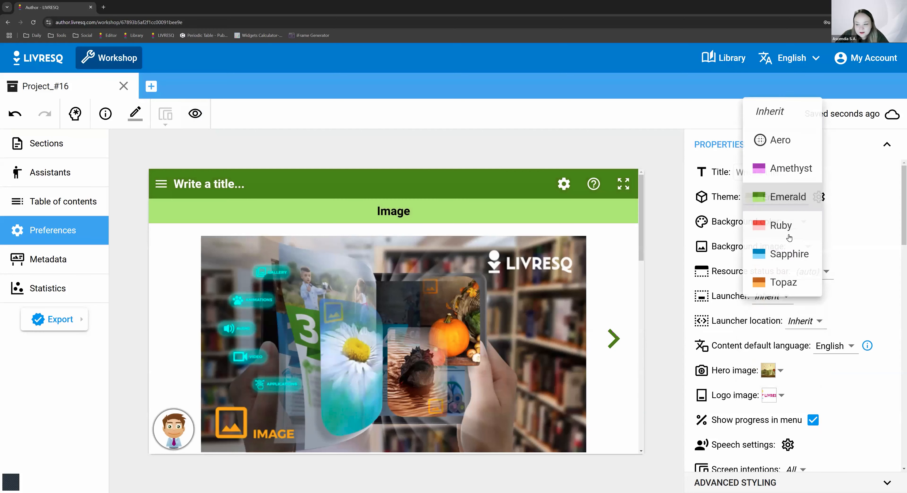
click(780, 225)
click(780, 207)
click(780, 219)
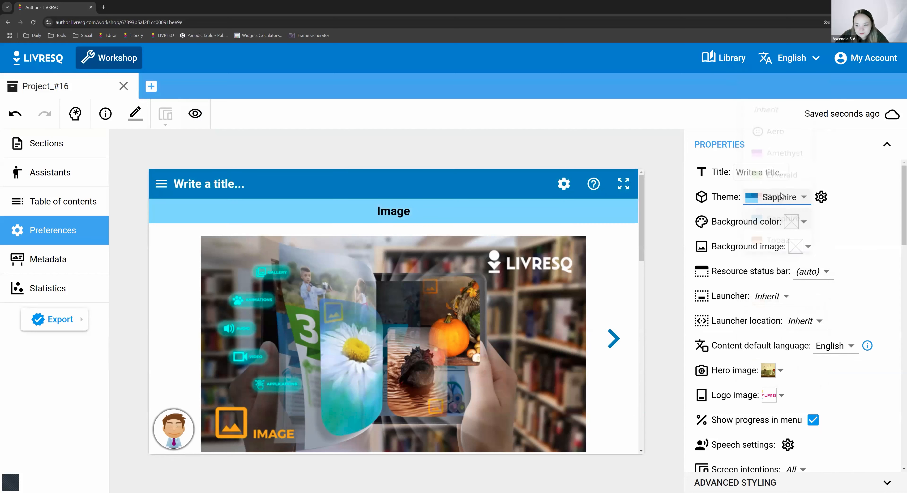
- Apply the Aero theme to the project and expand its detailed configuration settings
click(780, 197)
click(777, 95)
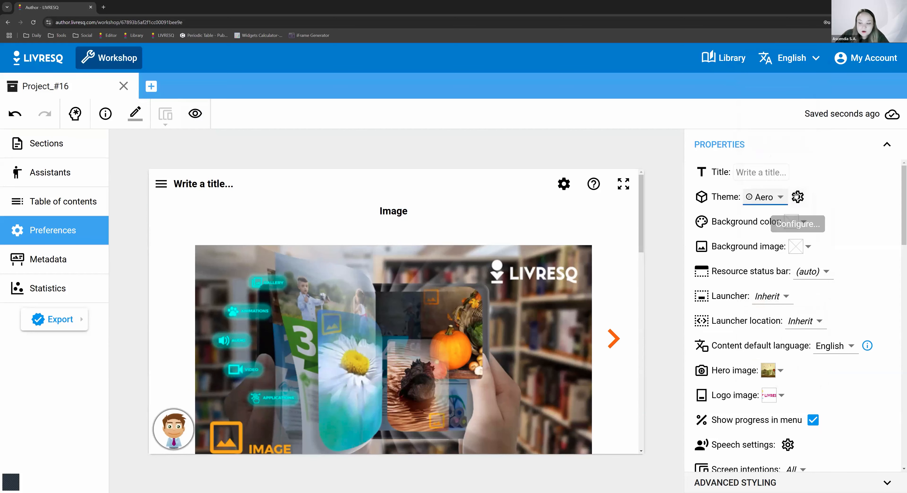
click(792, 208)
click(773, 198)
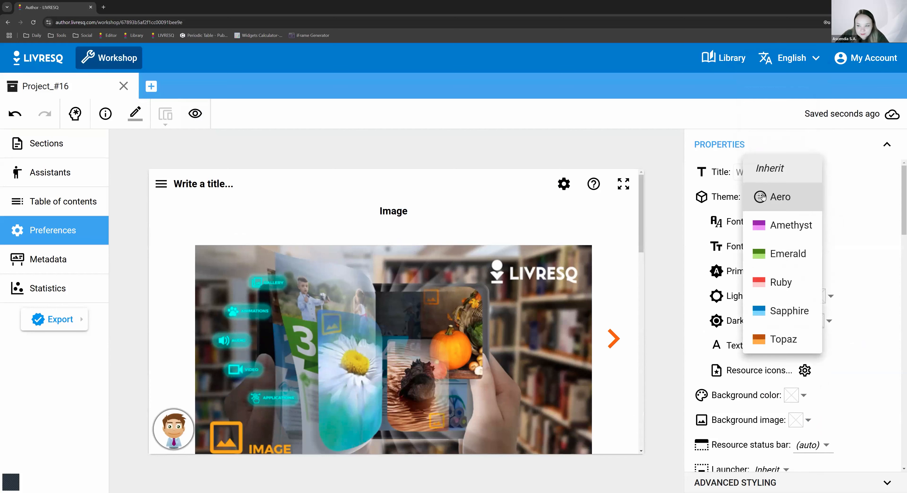
click(771, 166)
click(768, 198)
click(764, 222)
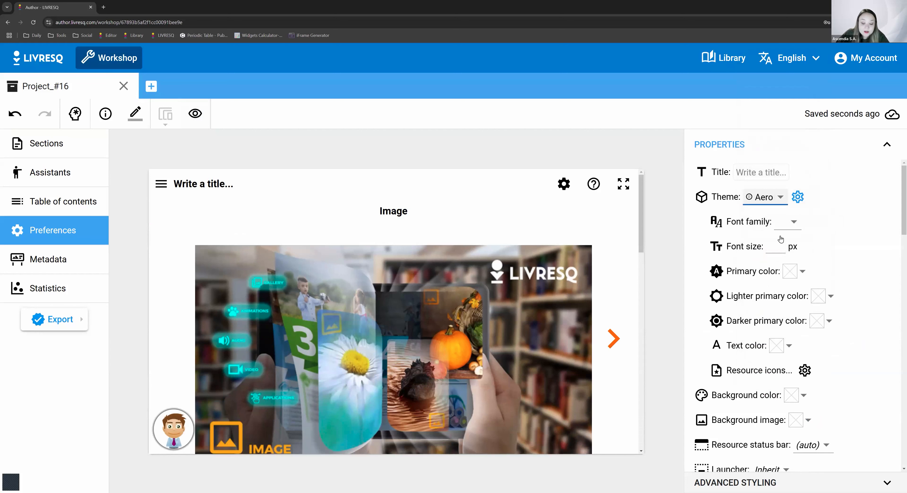
- Examine the font families available for the theme and look through the project preview
click(782, 221)
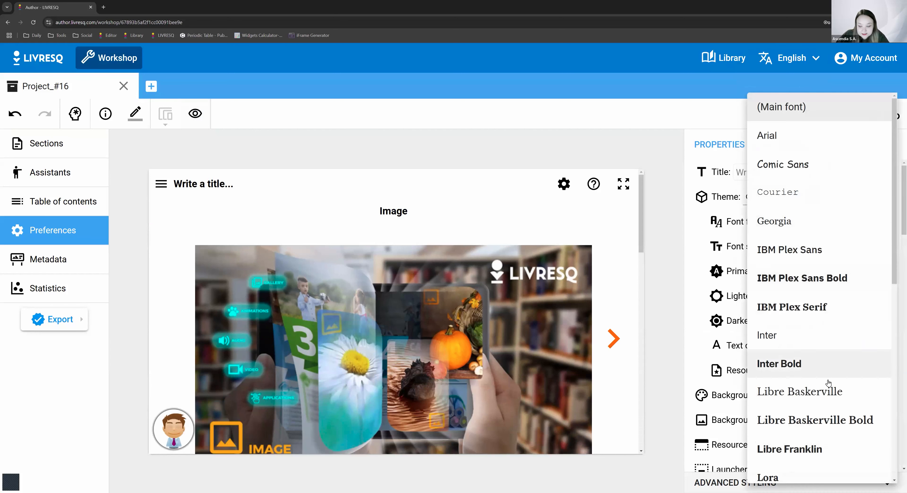
scroll(820, 384, down, 10)
scroll(815, 390, down, 2)
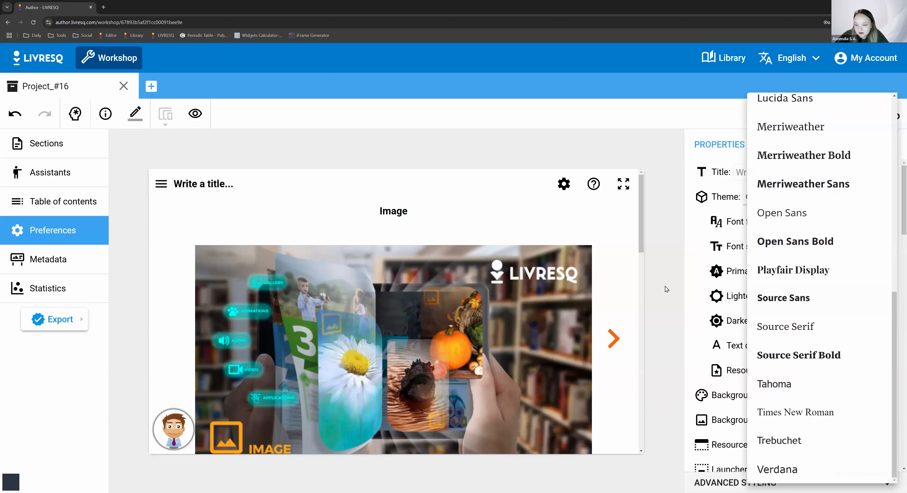
click(642, 225)
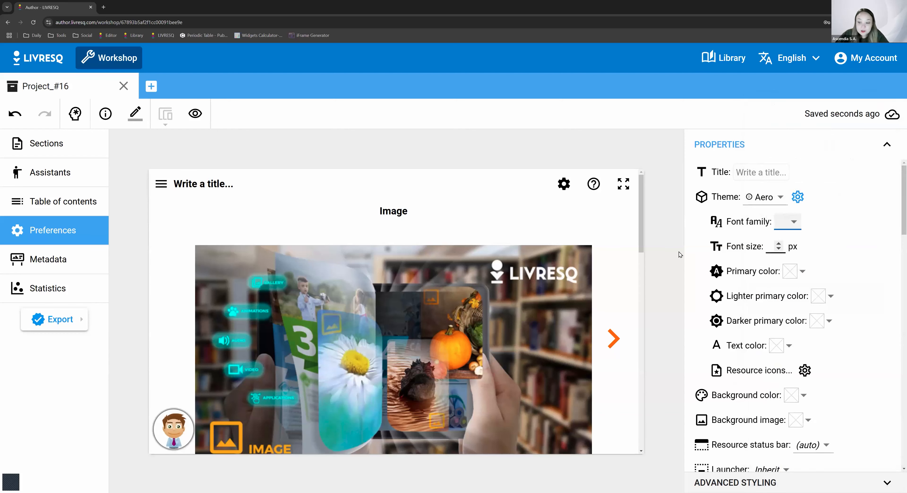
scroll(602, 307, down, 5)
scroll(618, 302, down, 3)
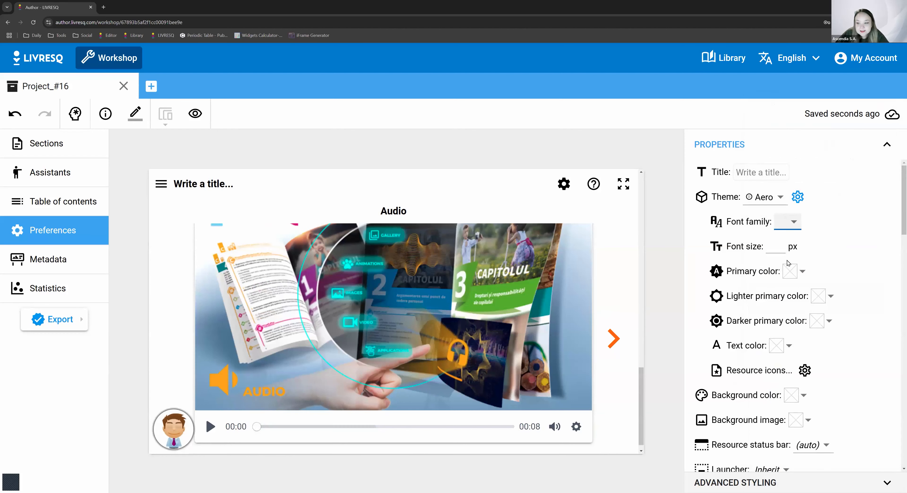
- Set the theme's primary color to dark green #417505
click(790, 271)
drag(640, 375, 661, 195)
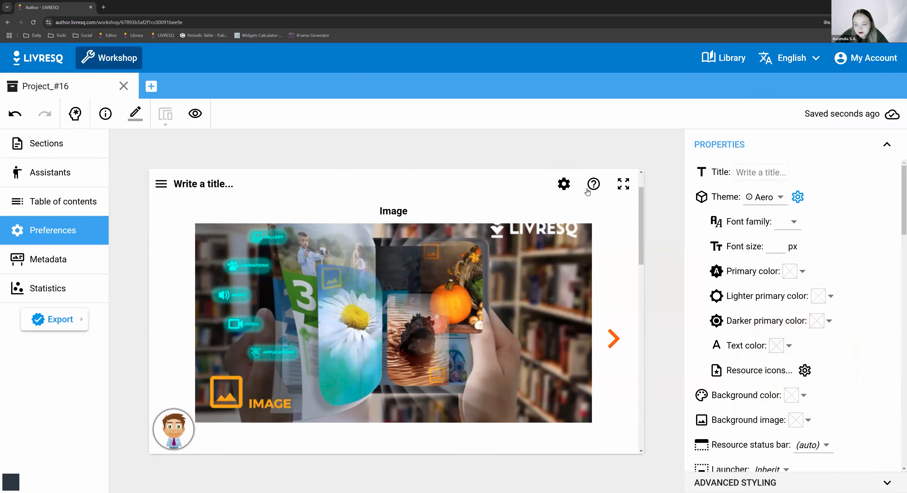
click(201, 184)
click(791, 271)
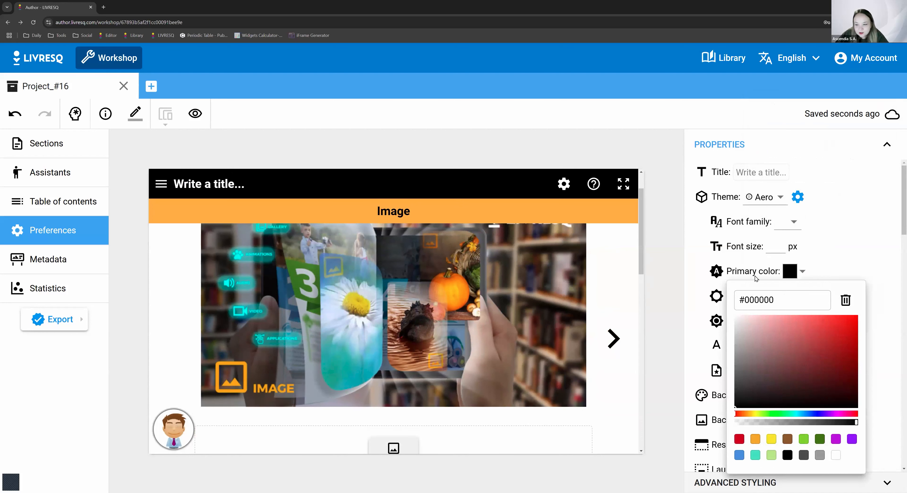
click(844, 335)
drag(842, 321, 796, 337)
click(819, 439)
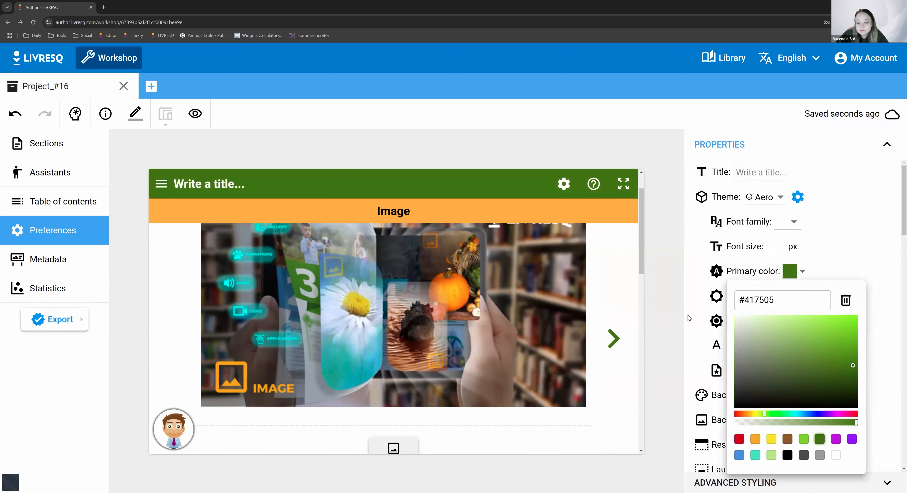
click(861, 206)
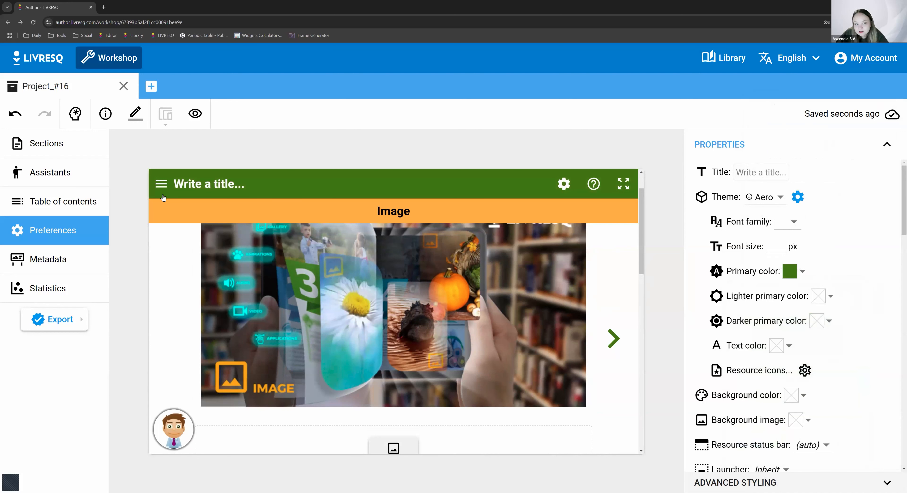
- Set the theme's lighter primary color to light green #95B96A
click(817, 296)
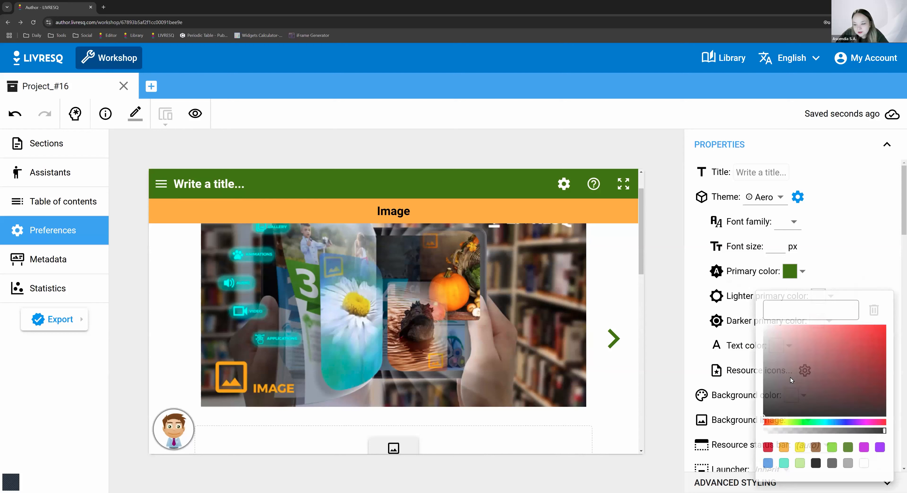
click(847, 449)
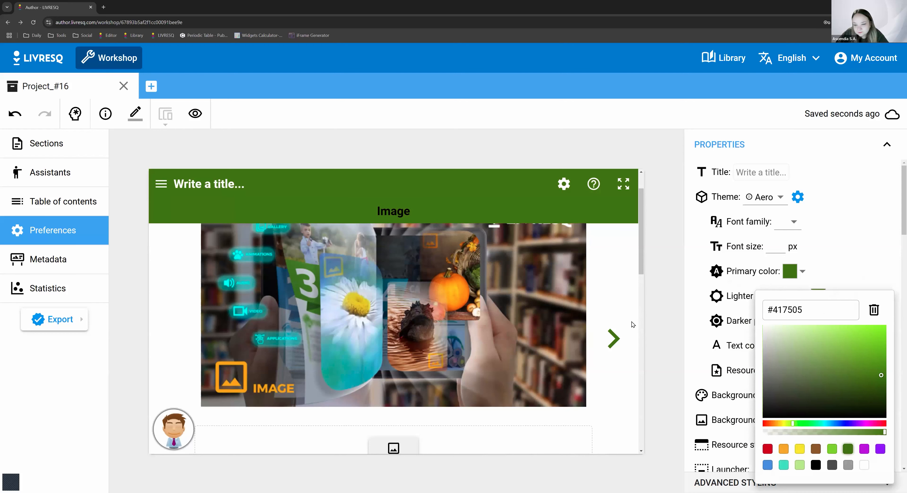
click(844, 379)
click(802, 356)
click(815, 351)
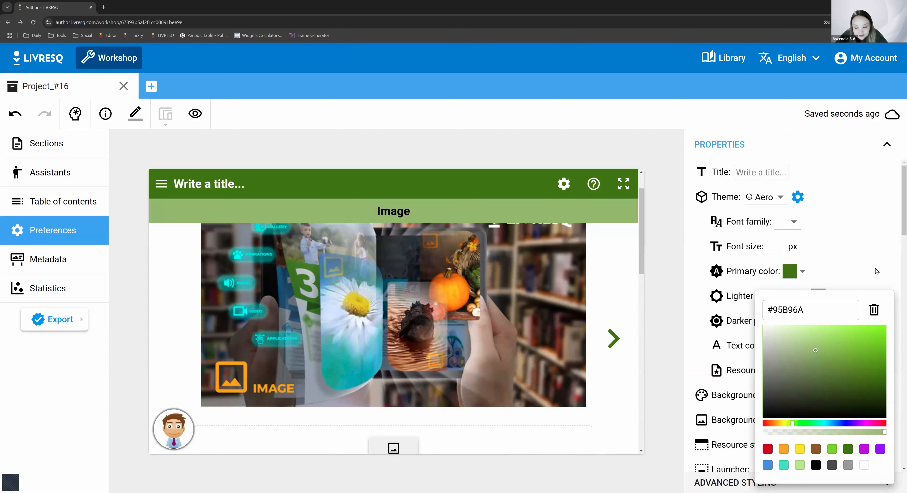
click(864, 246)
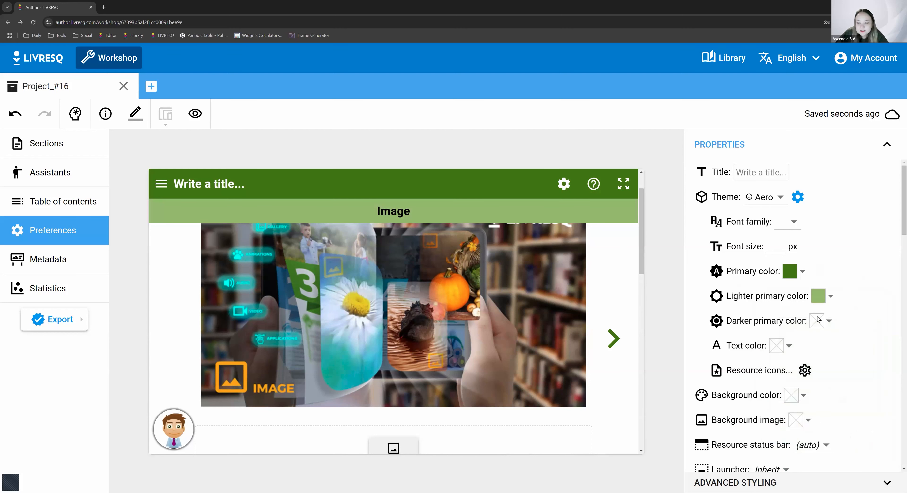
- Set the theme's text color to dark green #417505
scroll(529, 371, down, 6)
scroll(413, 433, down, 5)
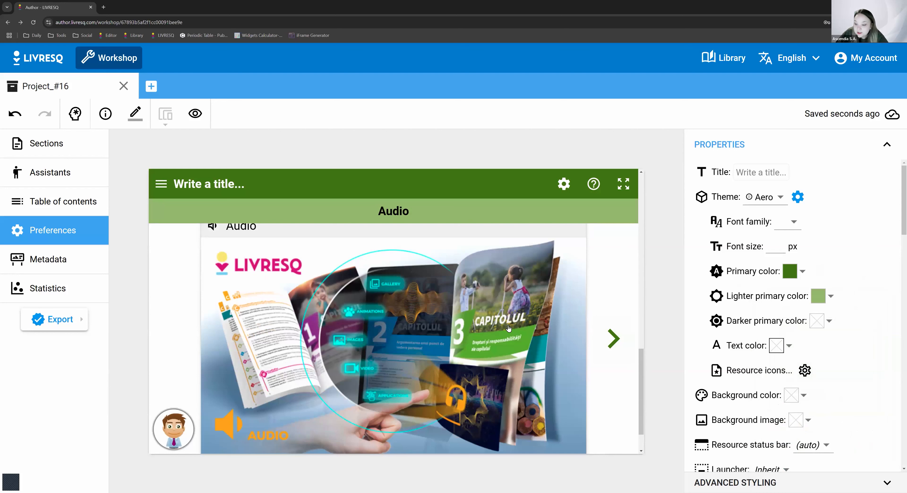
scroll(508, 366, up, 5)
scroll(625, 355, up, 3)
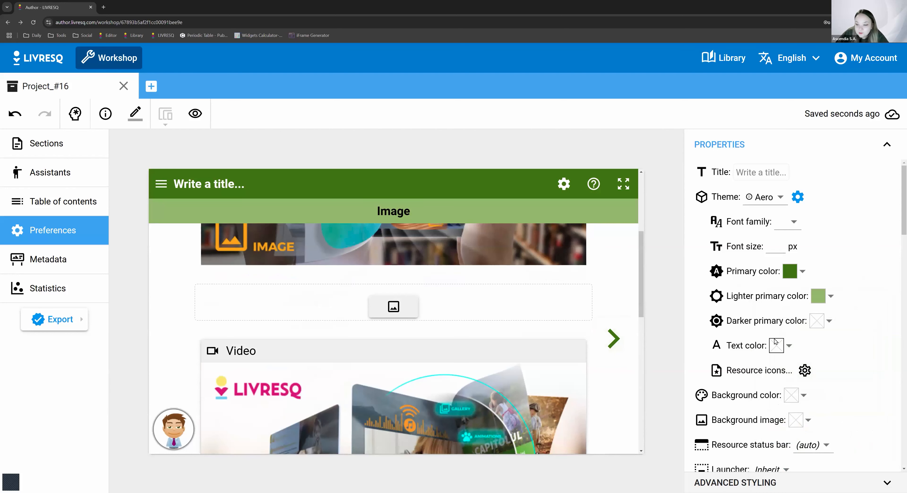
click(776, 345)
click(806, 449)
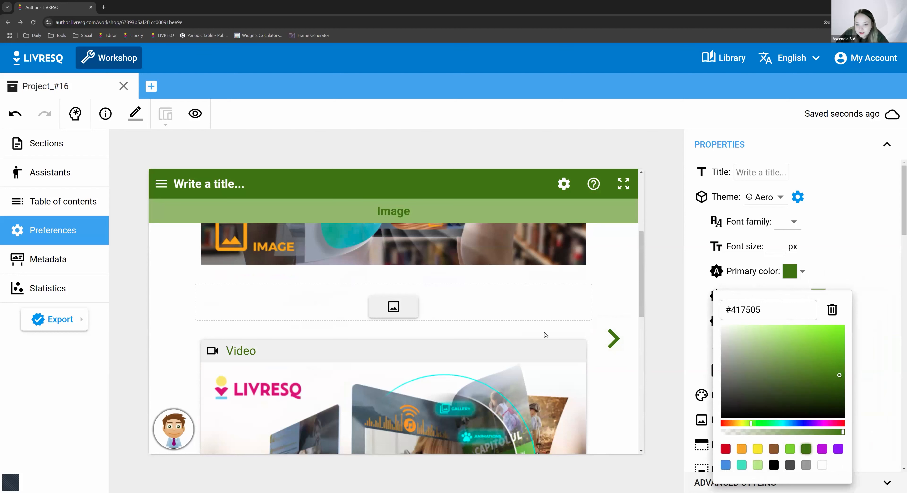
click(480, 382)
- Examine the text color on the resource titles and quiz content throughout the project preview
scroll(480, 382, up, 5)
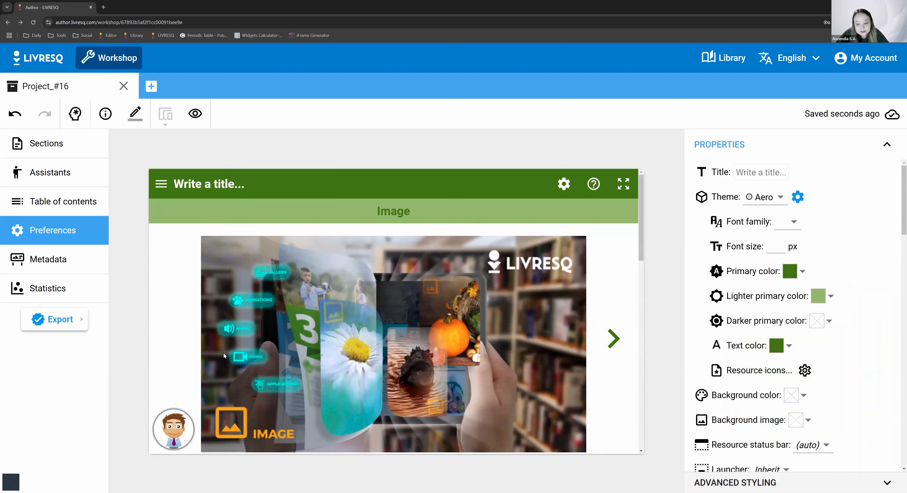
scroll(312, 381, down, 10)
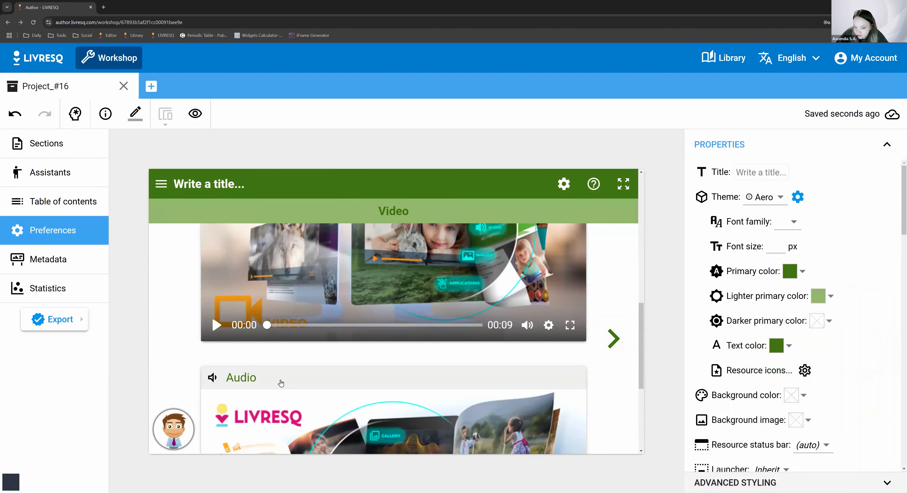
scroll(229, 308, up, 3)
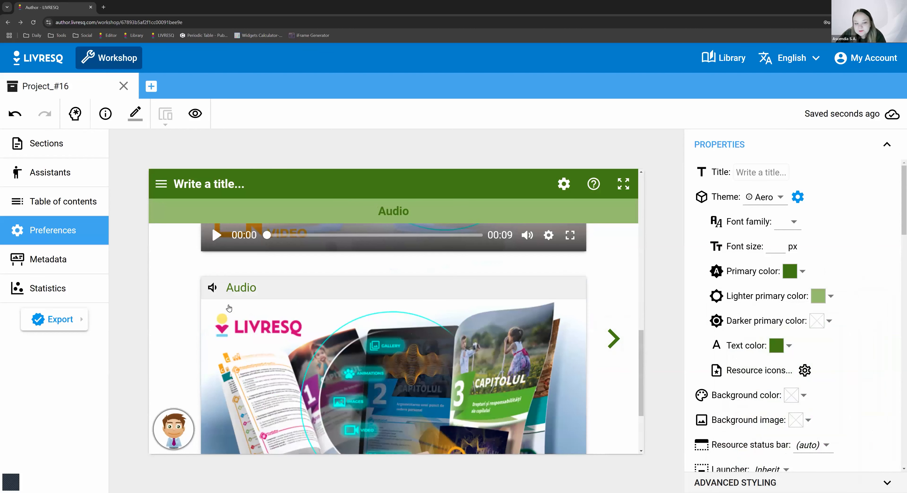
drag(227, 288, 277, 293)
click(281, 321)
scroll(294, 349, down, 3)
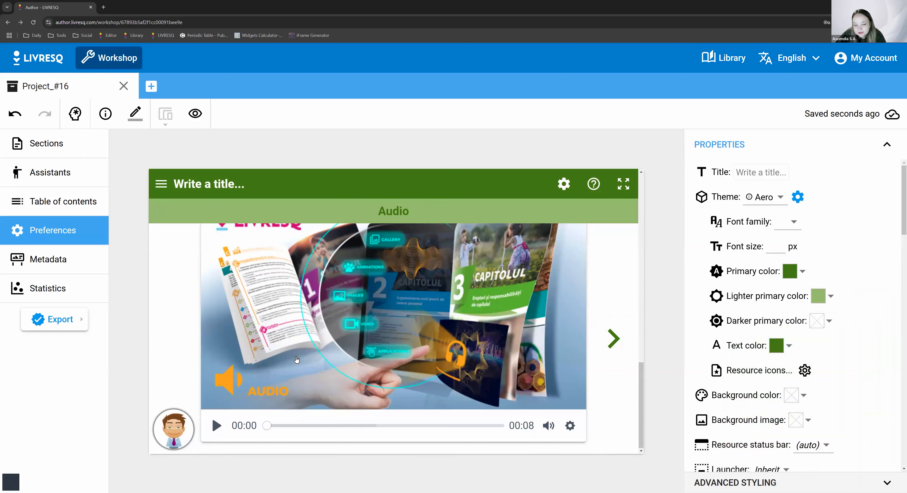
scroll(350, 393, down, 12)
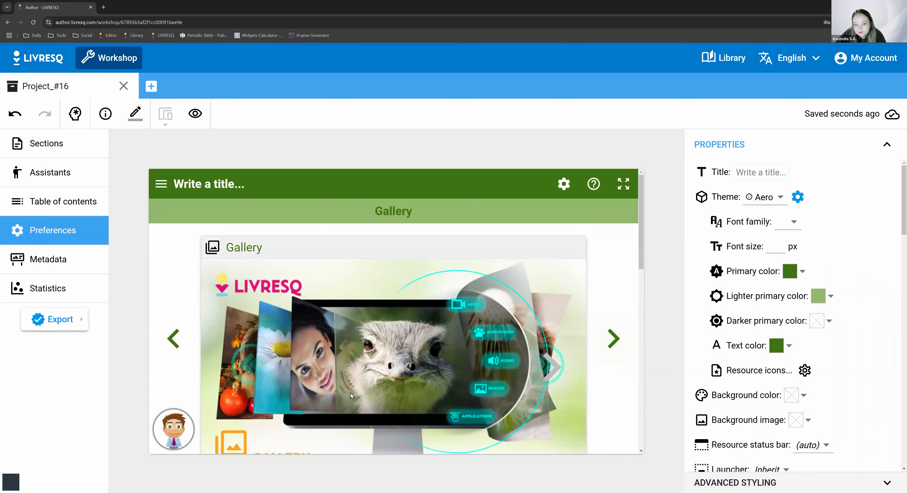
scroll(302, 384, up, 2)
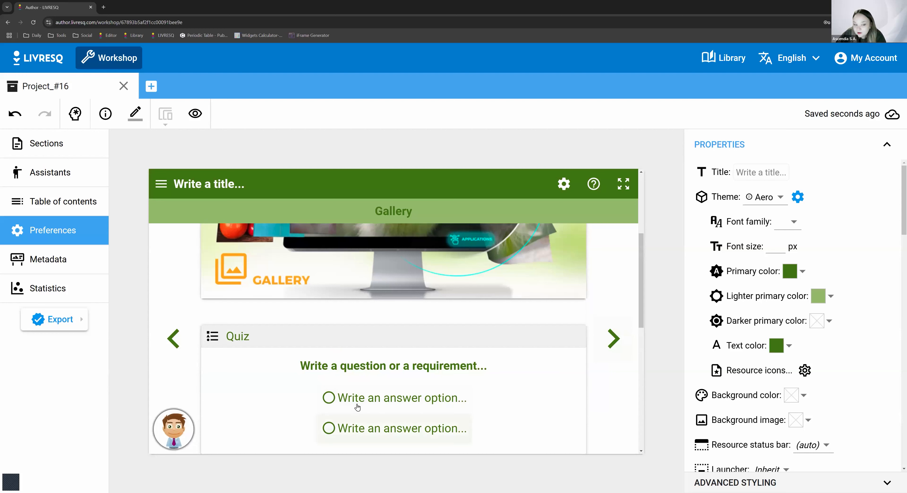
scroll(388, 382, down, 4)
scroll(379, 386, down, 2)
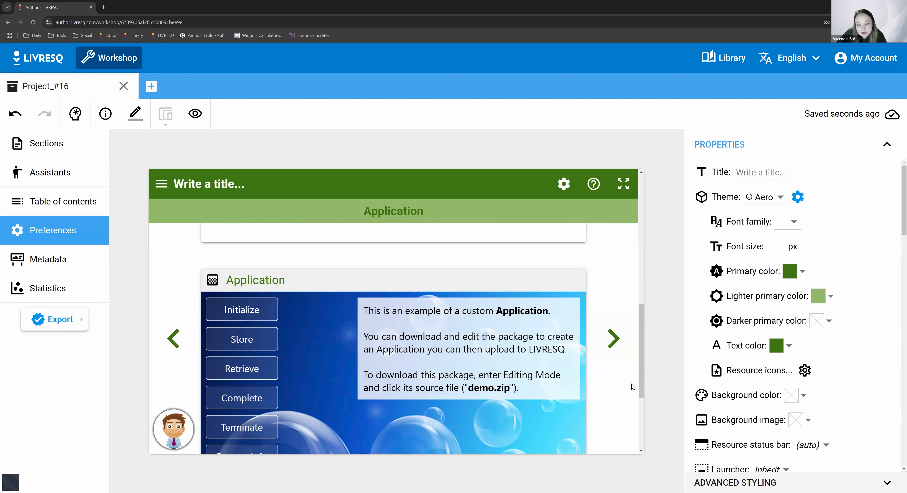
- Expand the theme's resource icon settings and examine the icon options for each resource type and the background settings
click(806, 372)
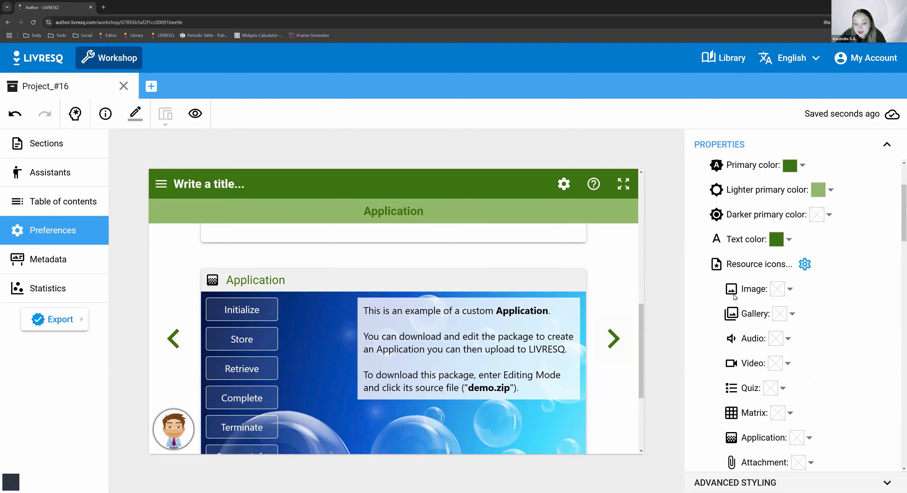
scroll(290, 328, up, 5)
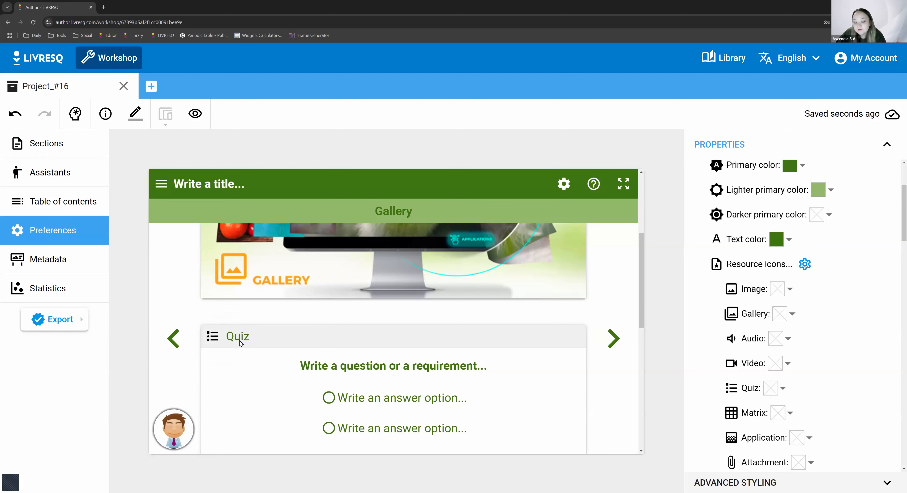
scroll(245, 377, up, 5)
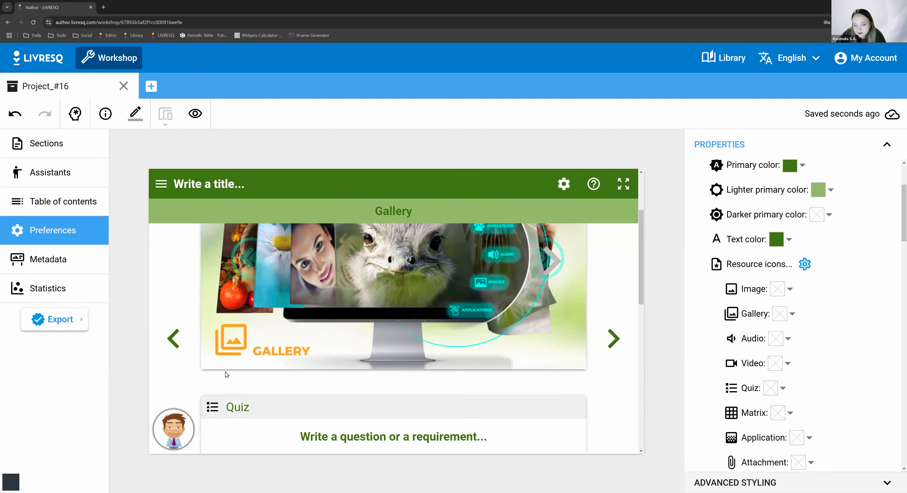
scroll(231, 431, down, 3)
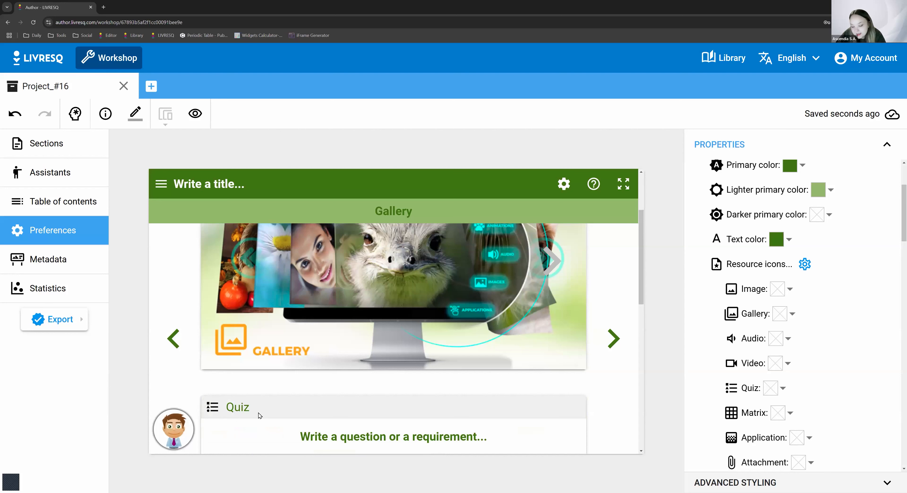
scroll(255, 426, up, 3)
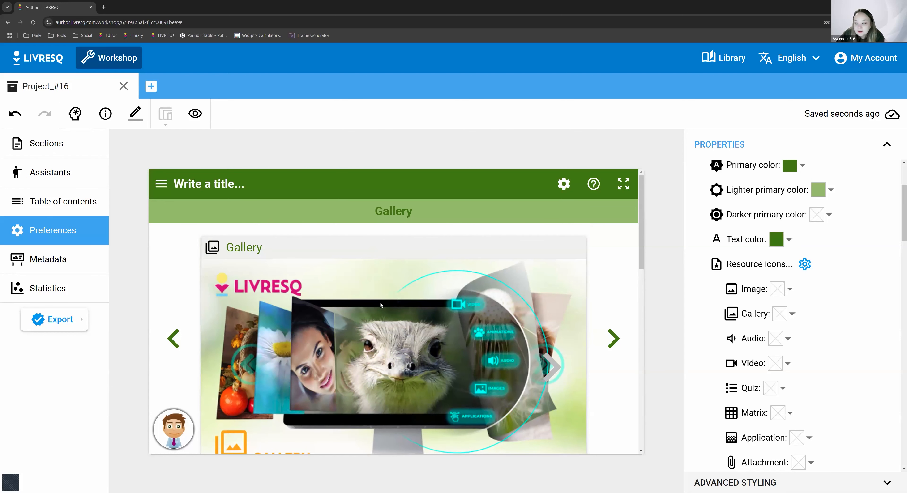
scroll(759, 351, down, 5)
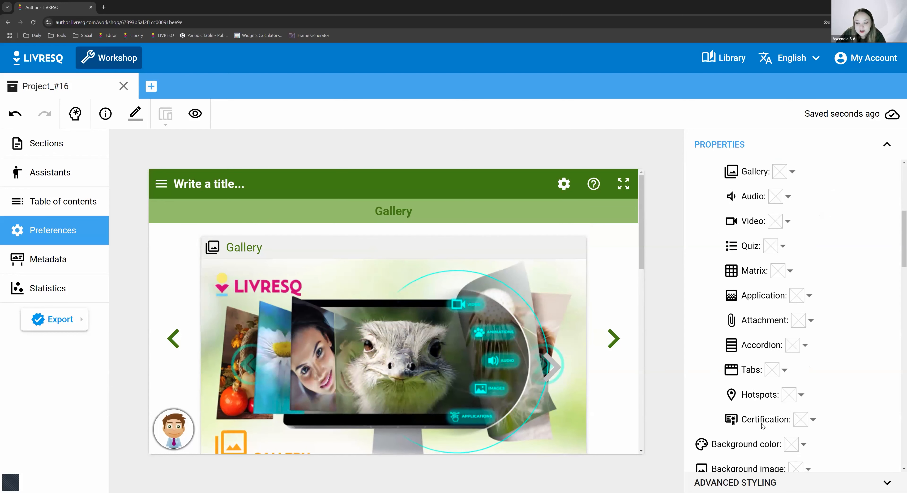
scroll(739, 378, up, 4)
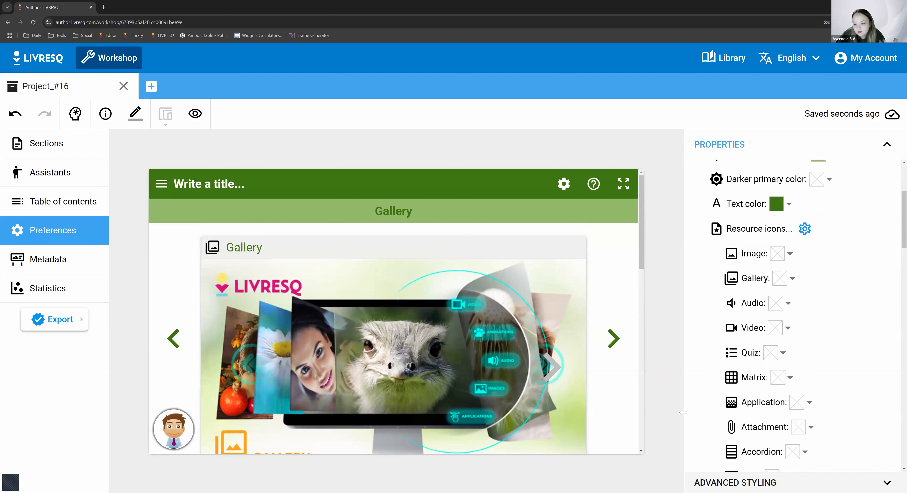
scroll(730, 376, down, 1)
scroll(730, 377, down, 5)
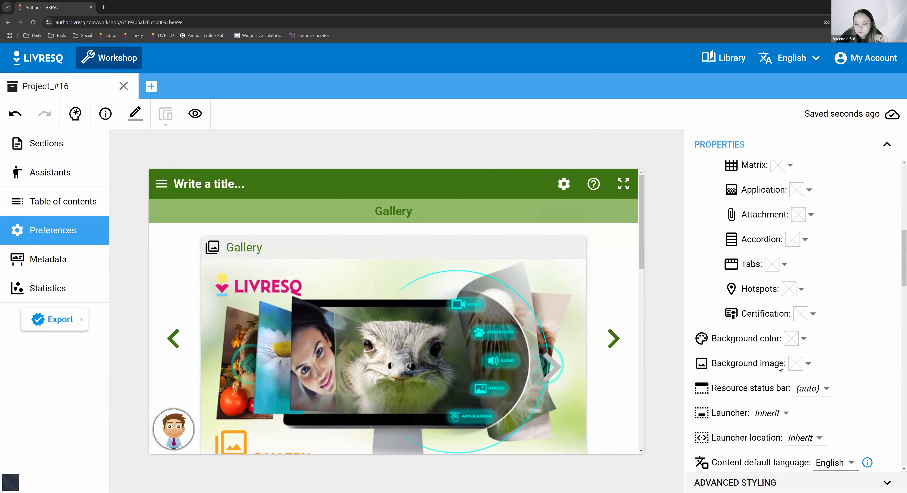
scroll(779, 368, down, 4)
scroll(776, 295, up, 13)
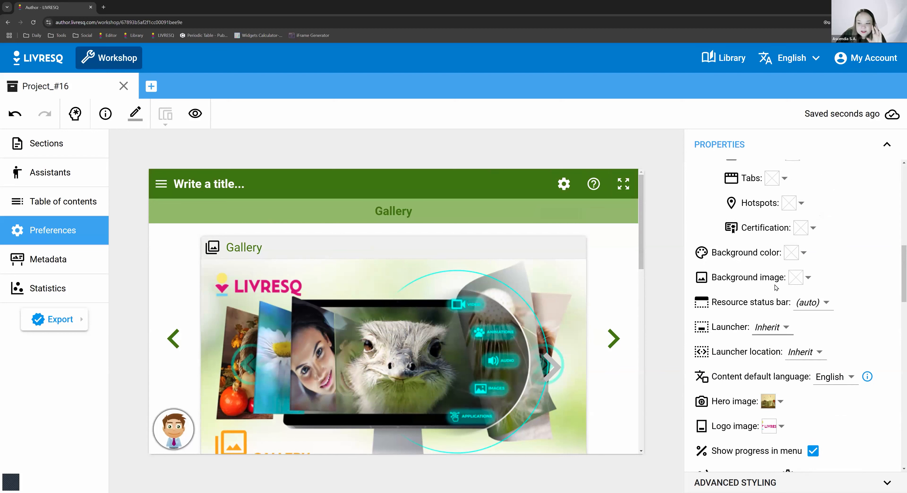
scroll(830, 292, up, 1)
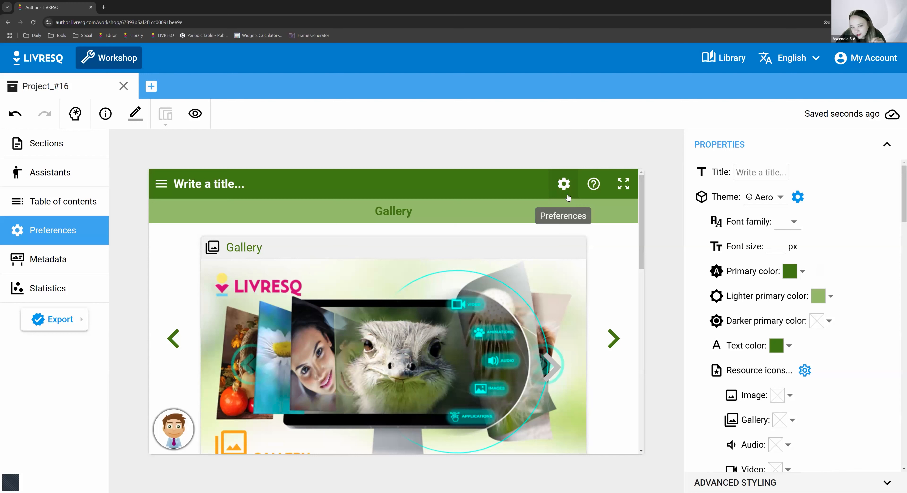
- Try decreasing and increasing the font size in the project preview's learner preferences, and close them
click(565, 183)
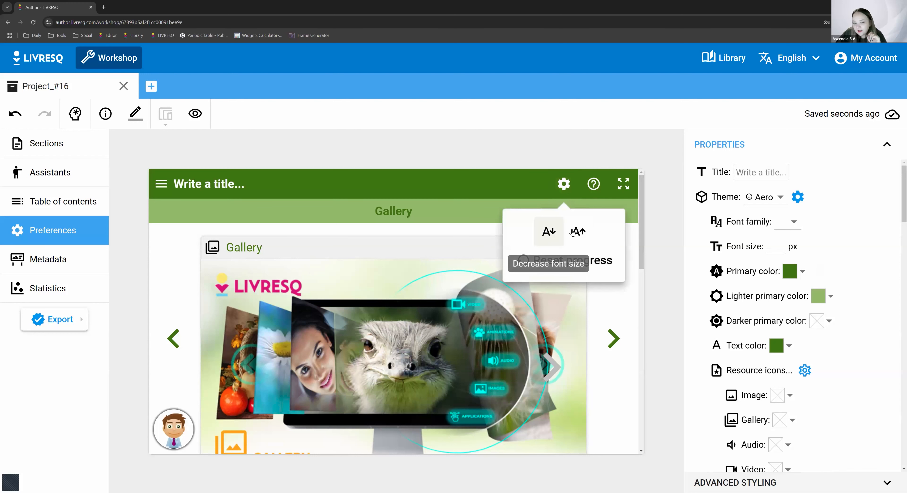
click(548, 232)
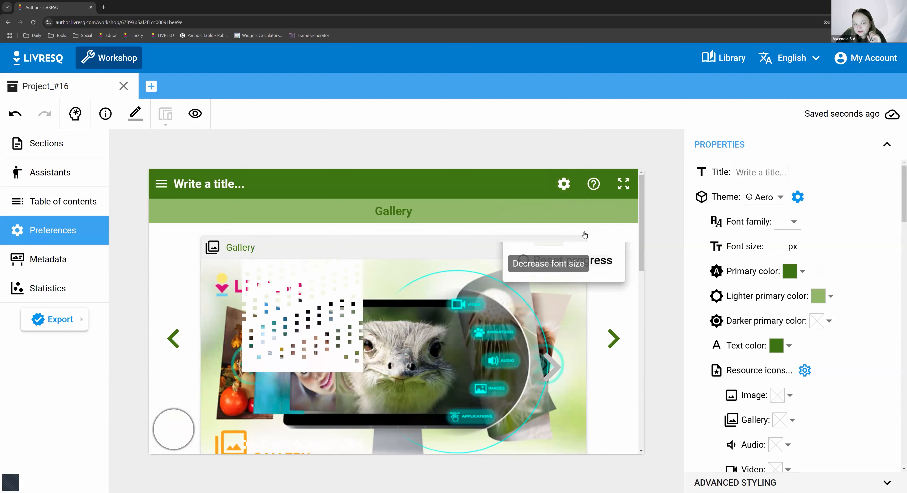
click(580, 233)
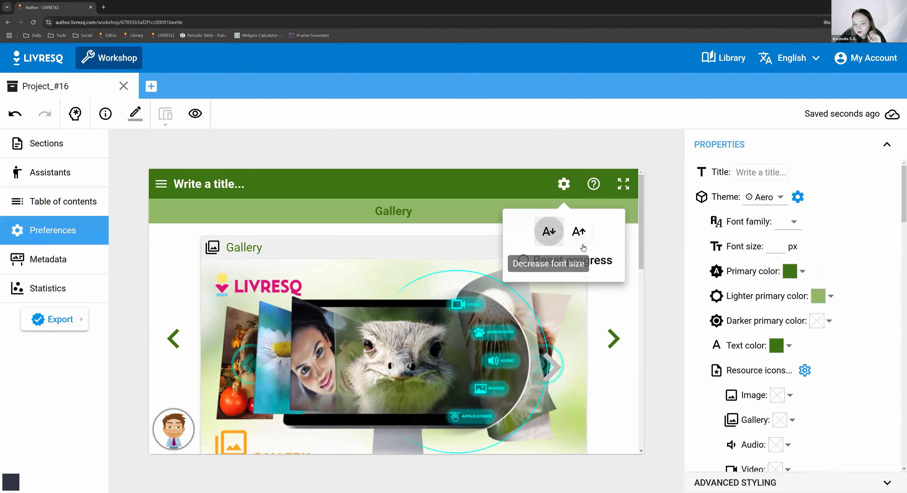
click(581, 235)
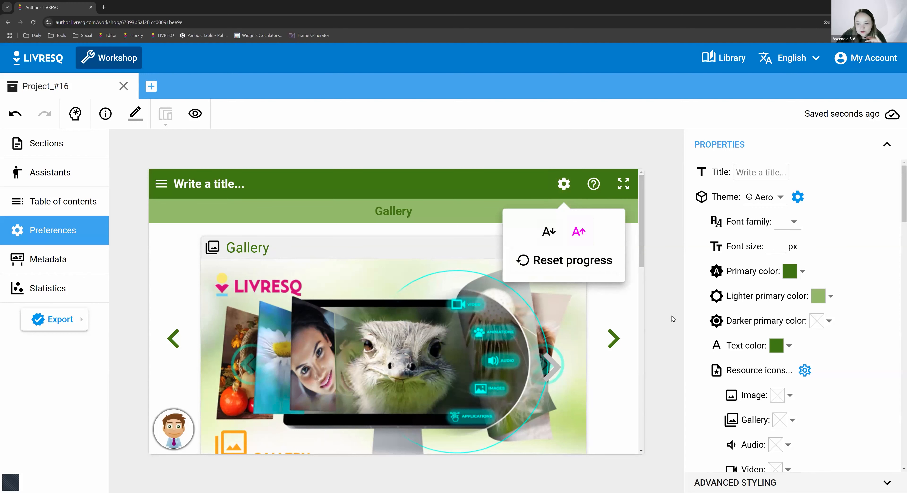
click(680, 318)
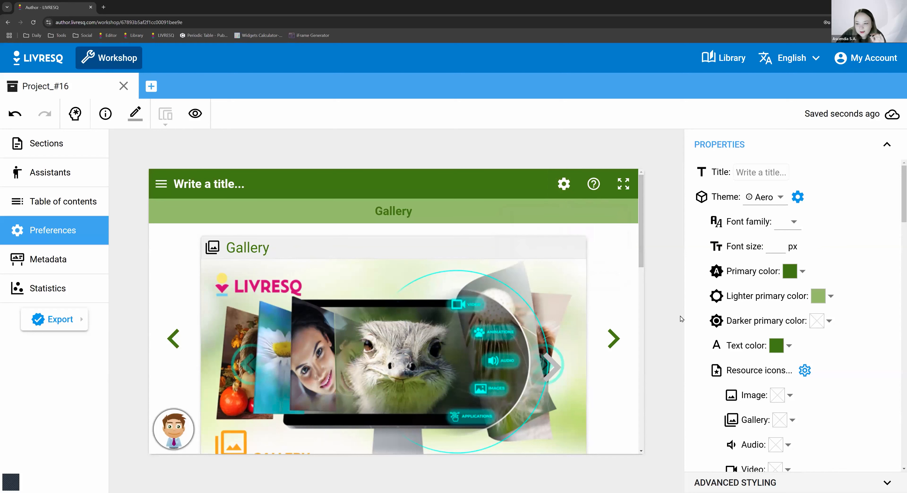
- Review the remaining project properties, from the resource icons to the resume location, and examine the project's advanced styling
scroll(755, 363, down, 10)
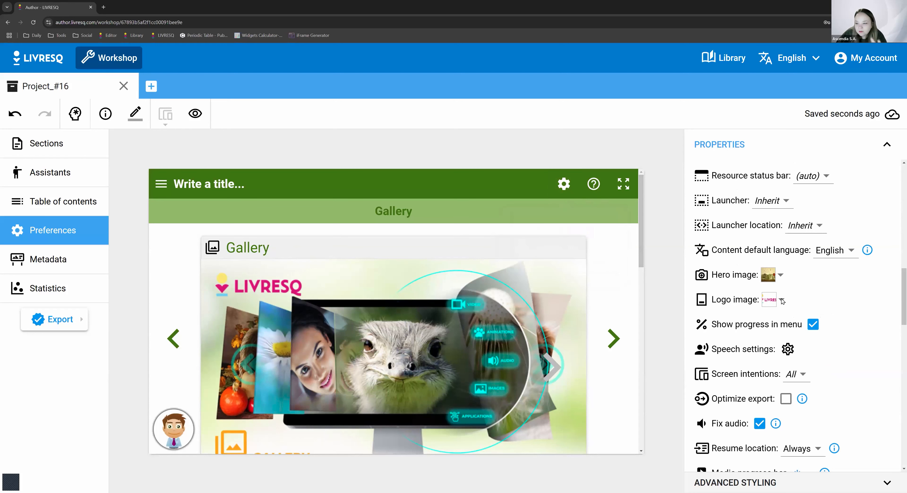
scroll(793, 281, up, 3)
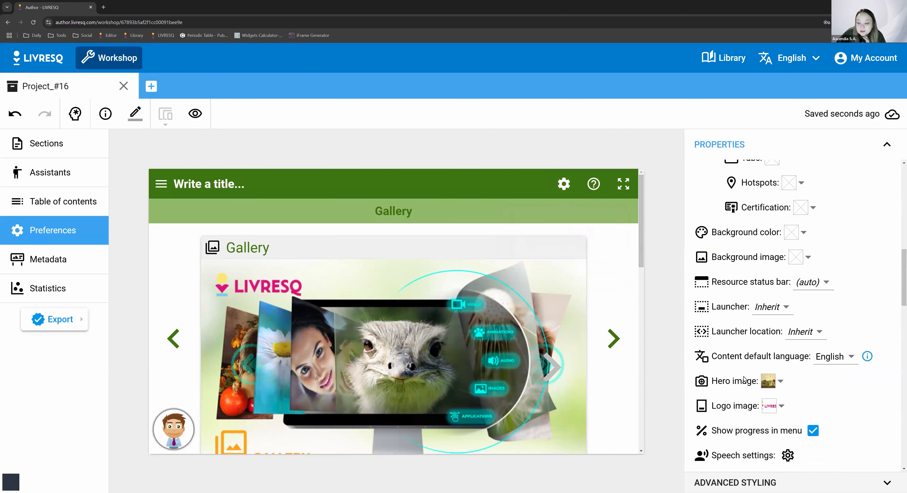
scroll(744, 378, down, 7)
scroll(821, 303, up, 9)
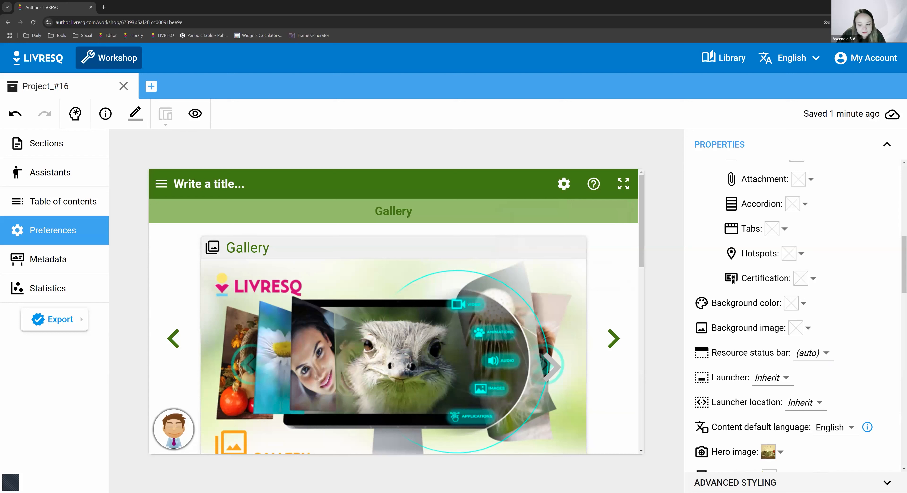
click(795, 482)
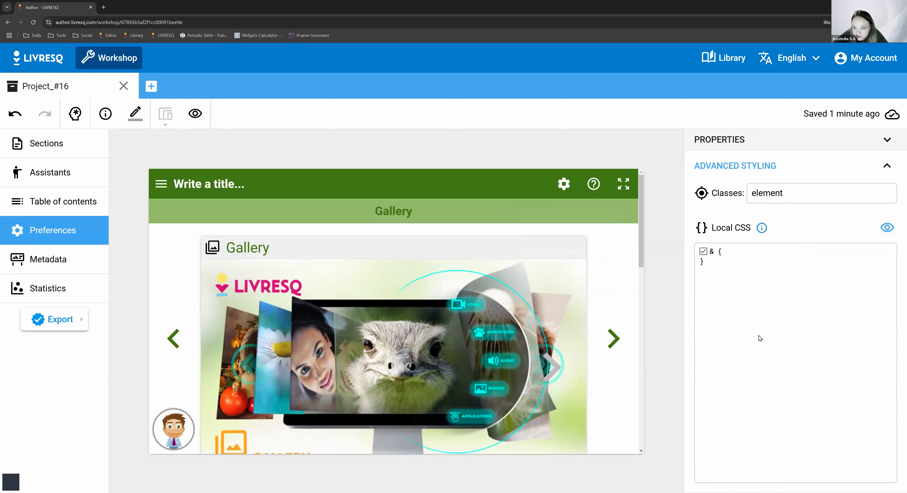
- Open Section_#1 of the project for editing
click(60, 159)
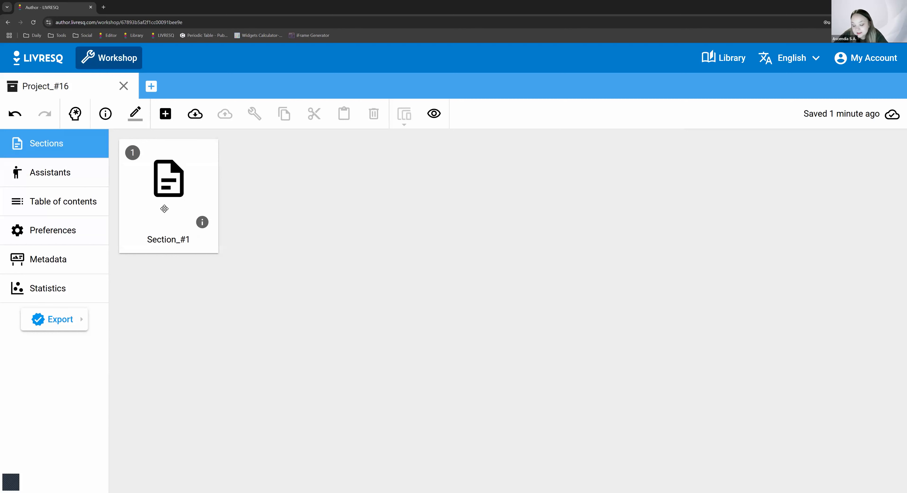
click(53, 233)
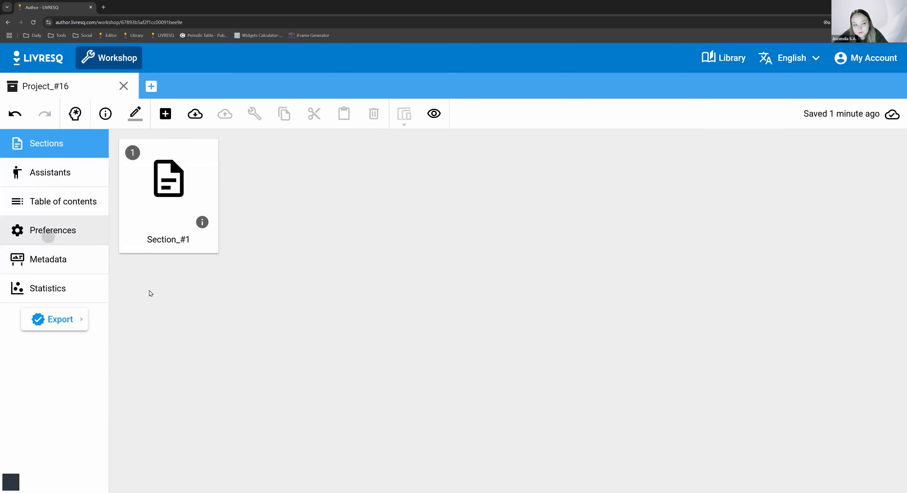
click(61, 139)
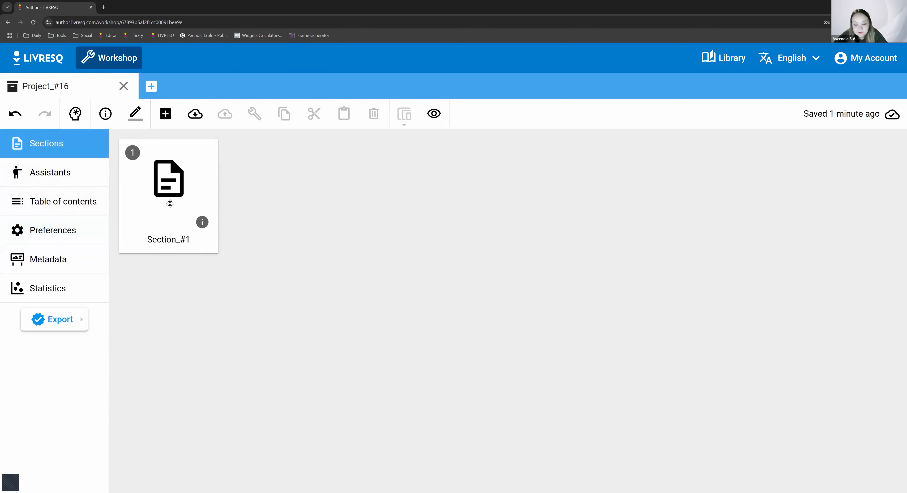
double_click(208, 234)
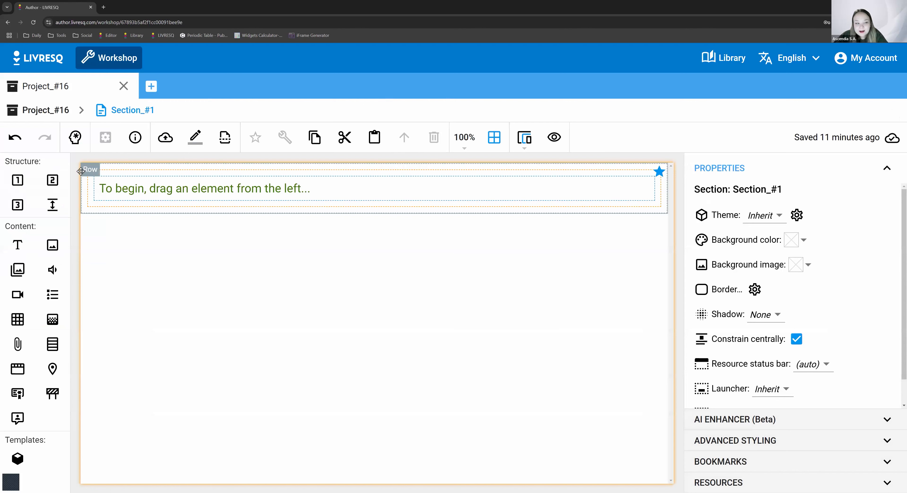
- Examine the nesting of the row, column and text element in the section by selecting each level in turn
click(86, 180)
click(92, 195)
click(101, 196)
click(78, 187)
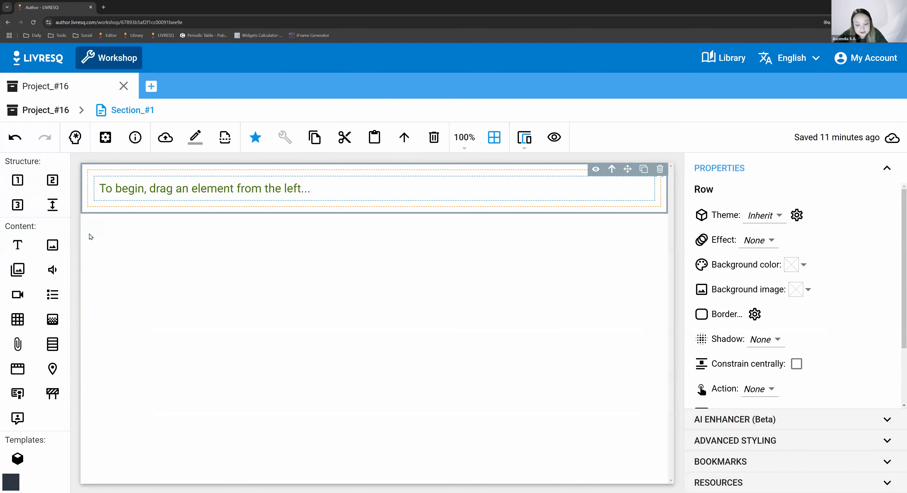
click(92, 196)
click(107, 191)
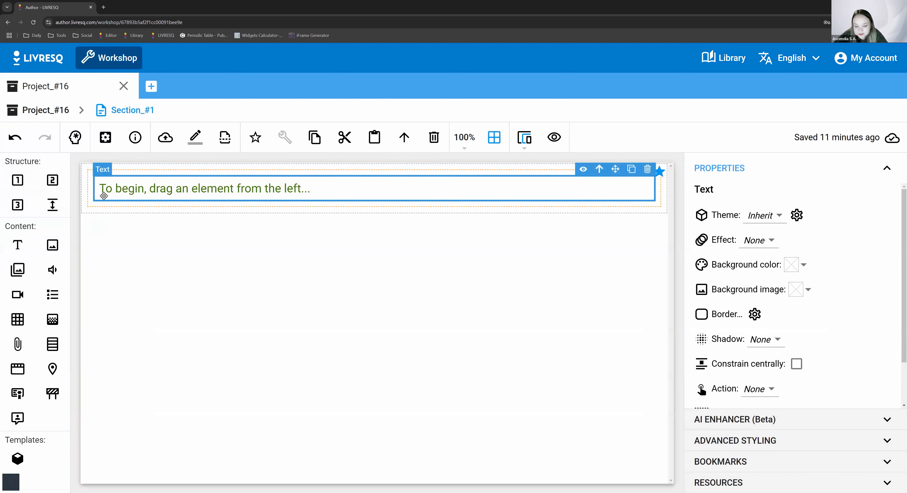
click(91, 207)
click(95, 197)
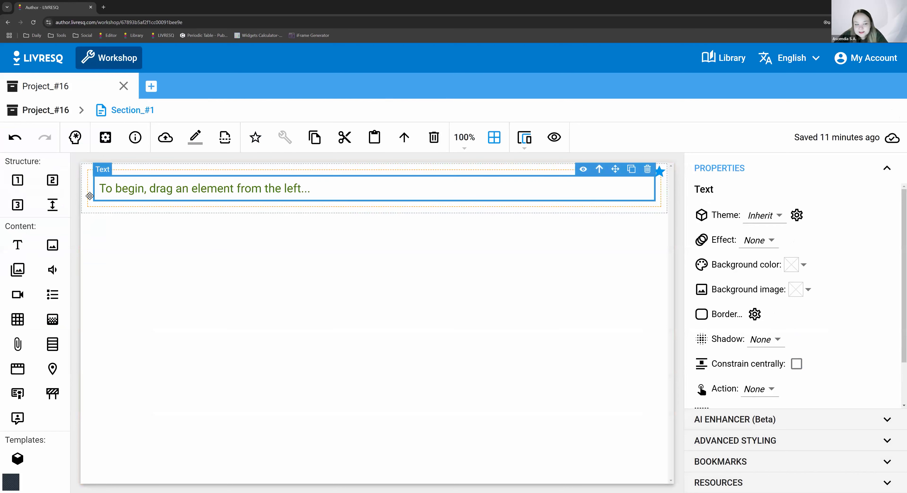
click(80, 197)
click(85, 197)
click(91, 196)
click(110, 192)
- Select the section's row and examine its classes and local CSS in the advanced styling settings
click(79, 196)
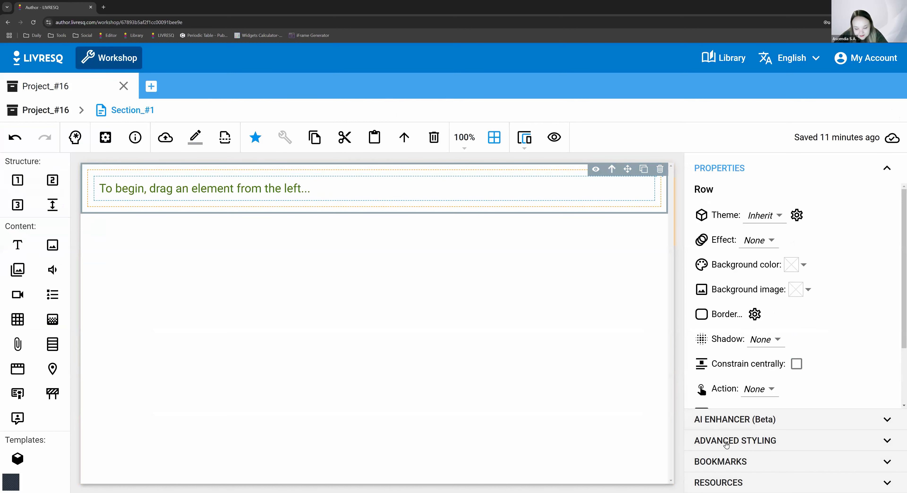
click(716, 444)
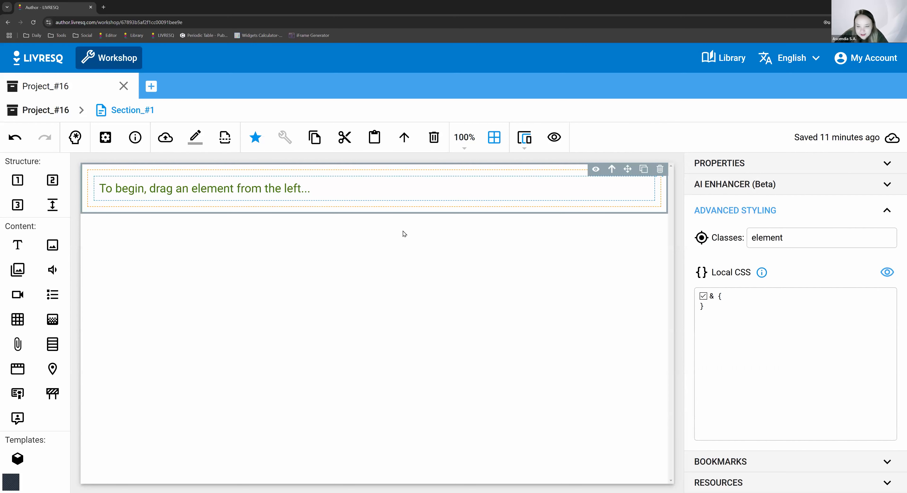
click(414, 196)
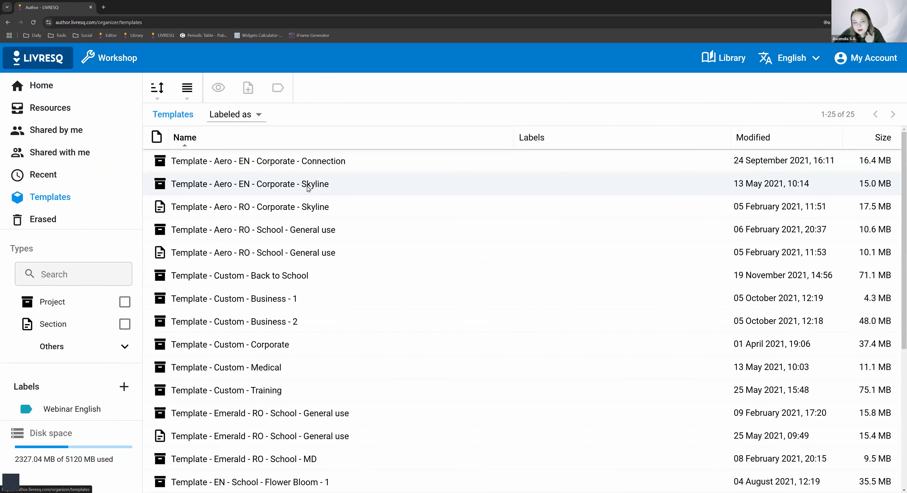
- Preview the project template "Template - Aero - EN - Corporate - Skyline" and close the preview
double_click(308, 189)
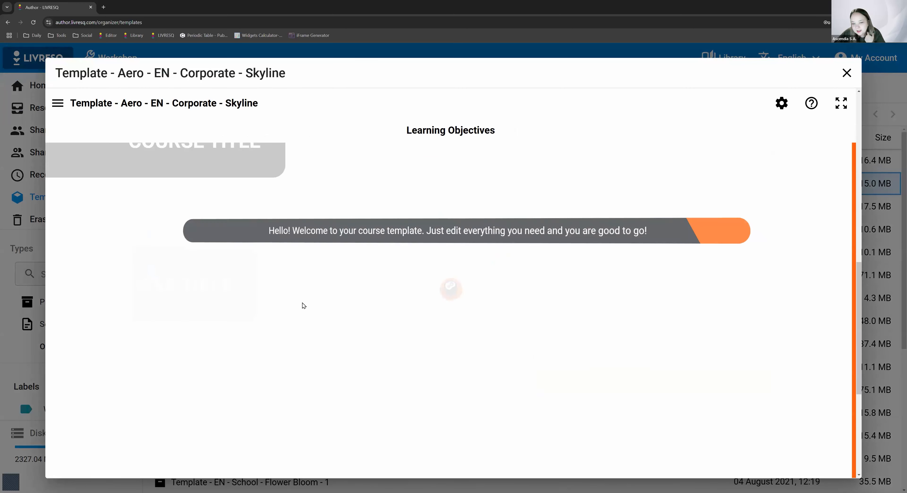
click(420, 465)
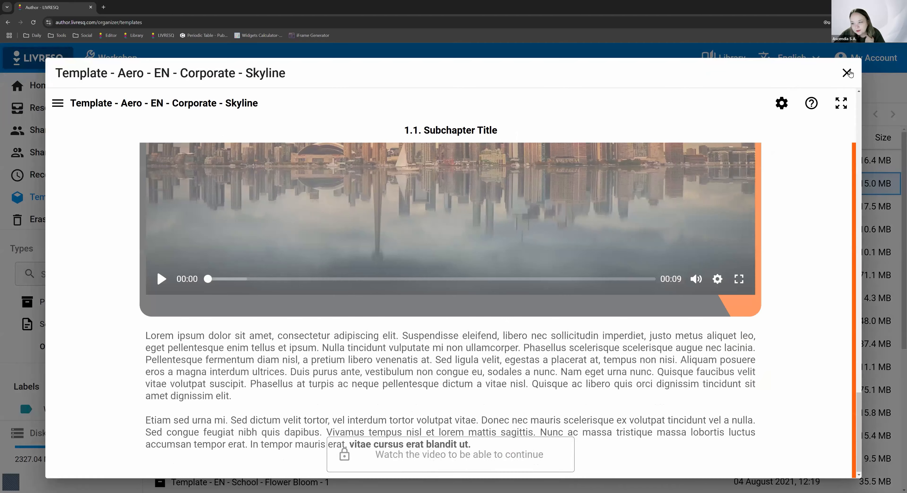
click(846, 73)
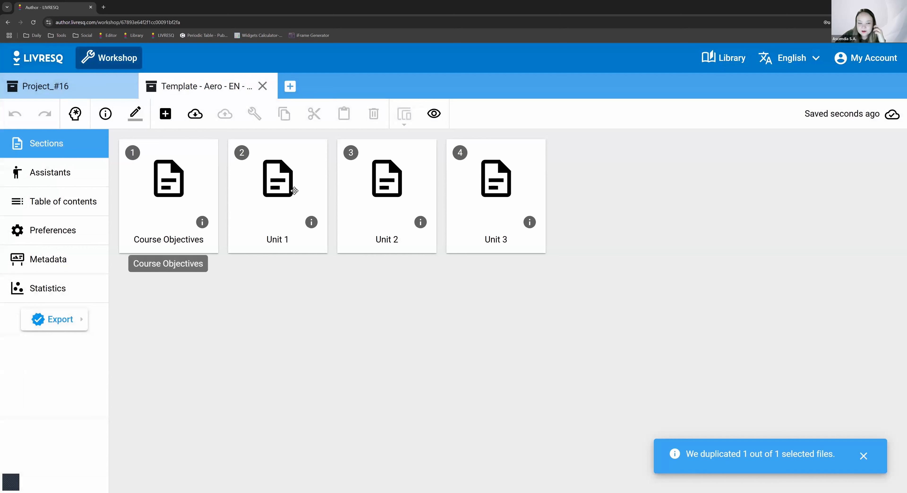
- Open the preferences of the duplicated Skyline template project and examine its properties and hero image
click(72, 231)
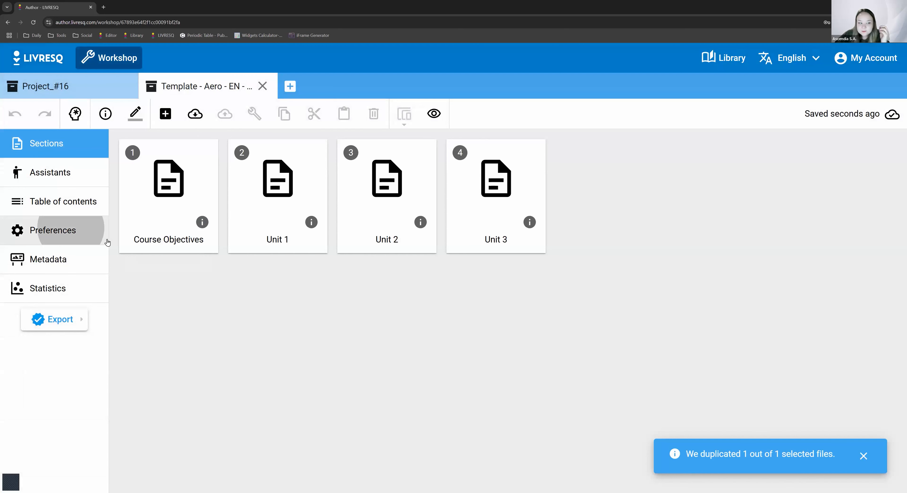
scroll(770, 391, down, 1)
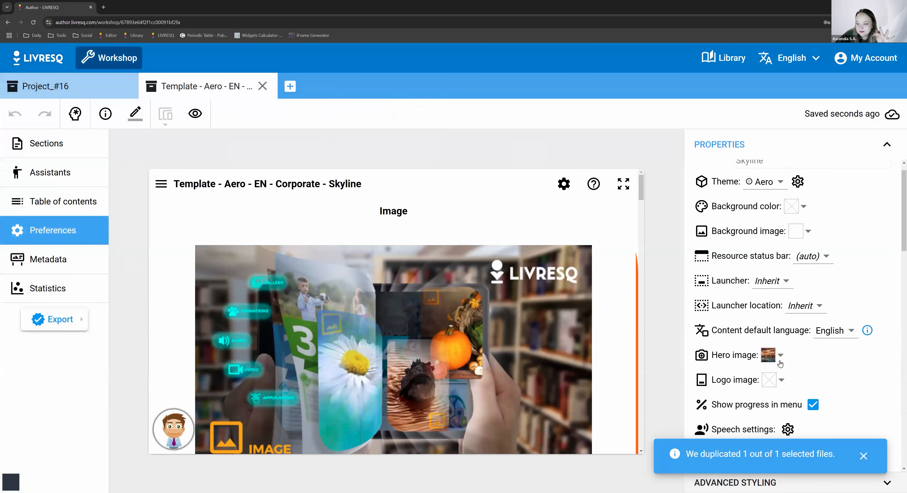
click(770, 341)
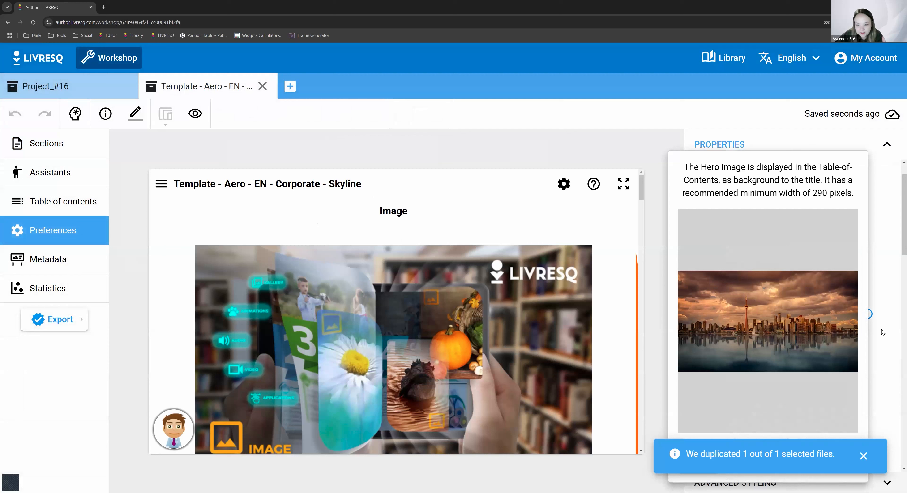
click(890, 352)
scroll(792, 338, down, 1)
scroll(793, 337, up, 3)
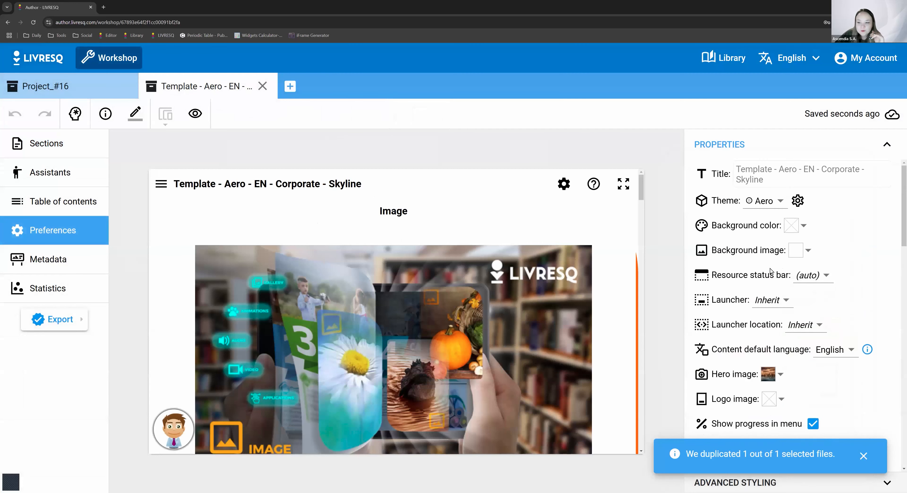
- Check the themes available for the Skyline template project and examine the local CSS in its advanced styling
click(775, 202)
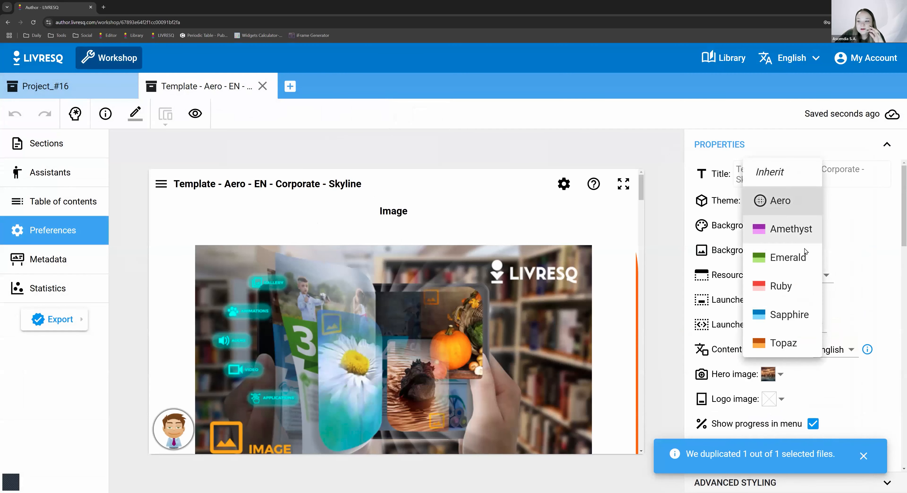
click(864, 454)
click(815, 482)
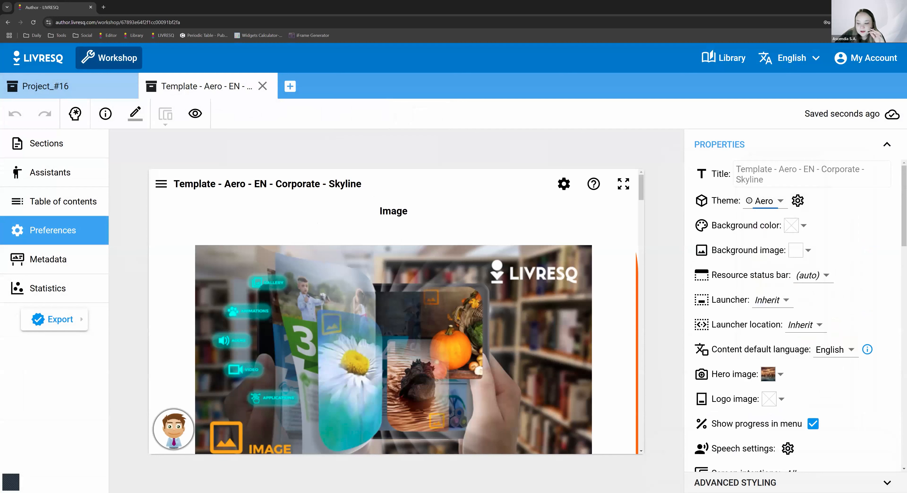
click(815, 482)
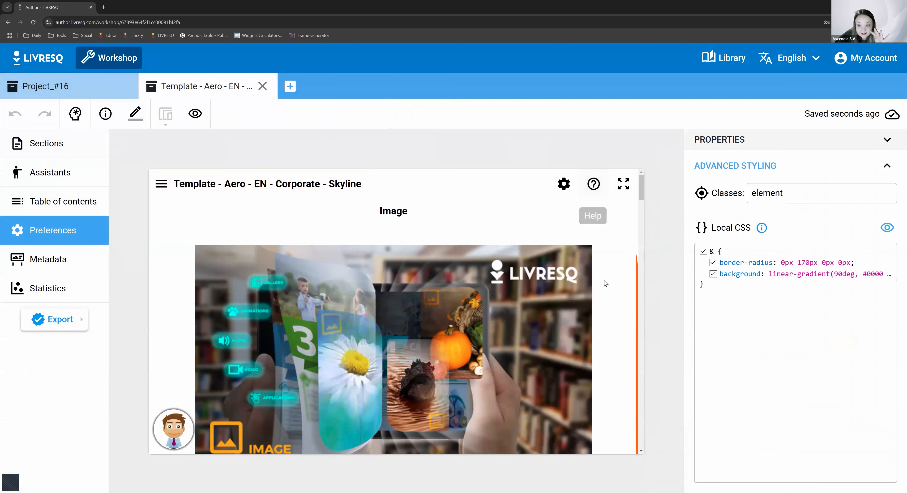
- Open the Course Objectives section of the Skyline template project at its start
click(55, 144)
double_click(197, 189)
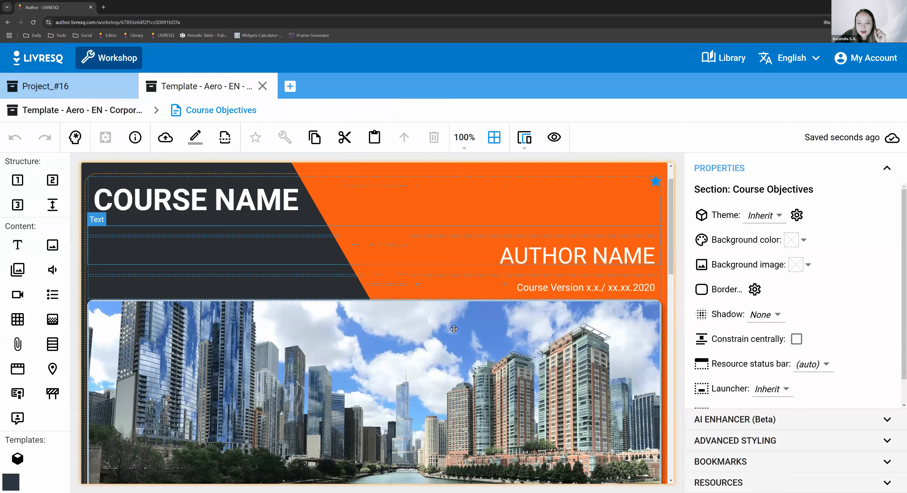
scroll(564, 311, up, 1)
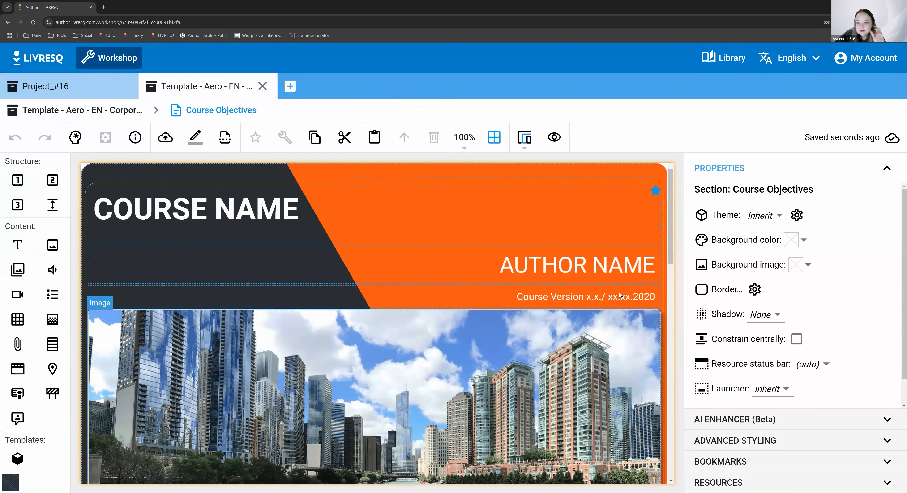
- Select the orange and dark header row around the course name and examine its border and gradient CSS rules
click(658, 171)
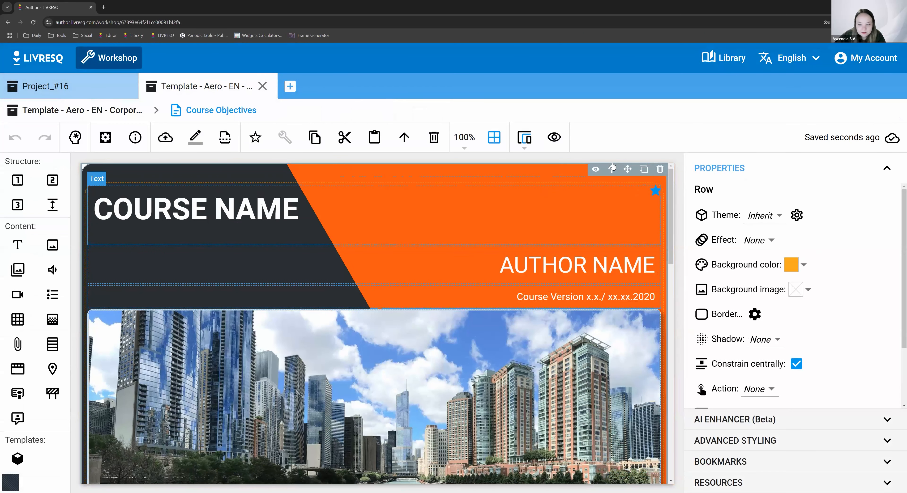
click(757, 440)
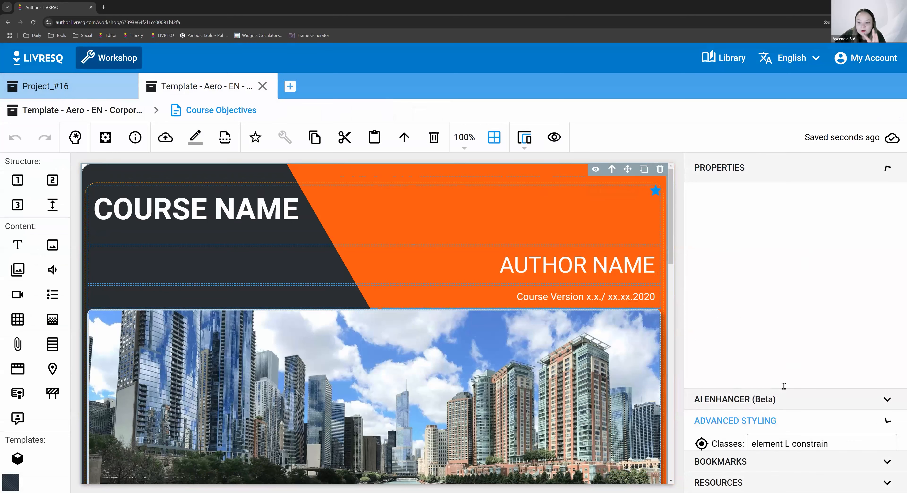
scroll(797, 397, down, 10)
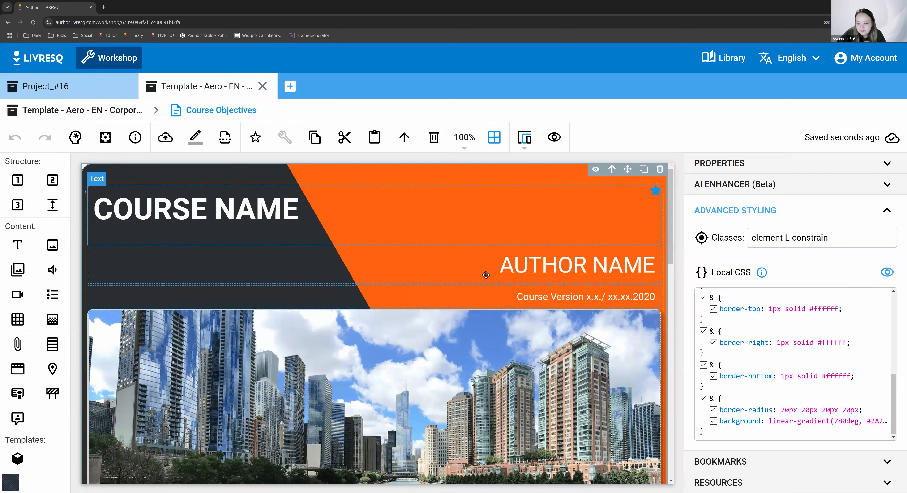
- Look through the Course Objectives section's layout and examine the local CSS of its city skyline image
scroll(496, 275, down, 5)
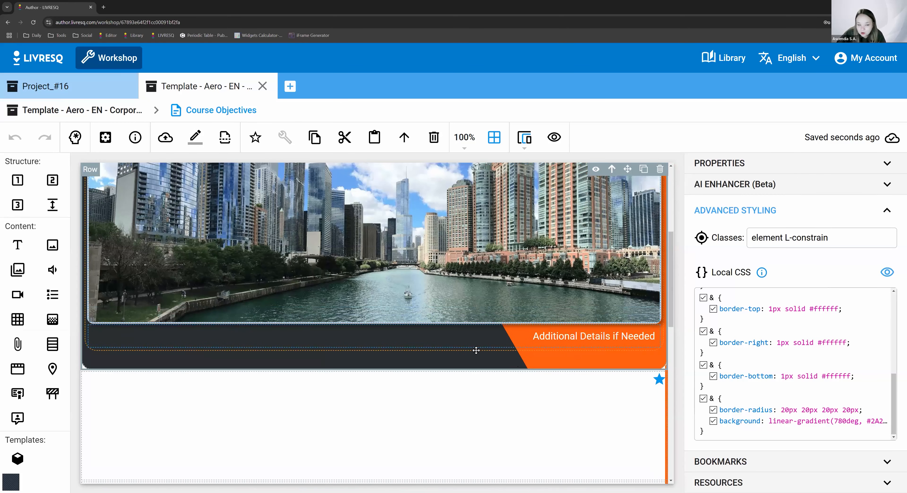
scroll(472, 350, down, 6)
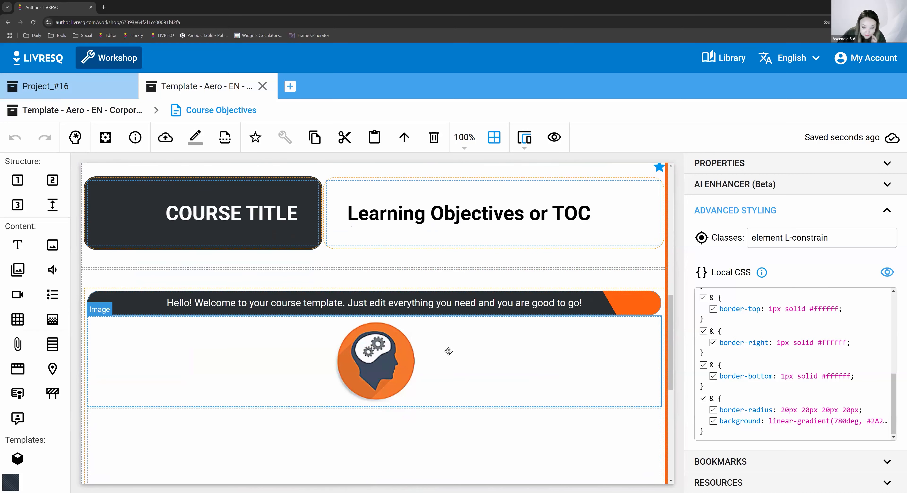
scroll(447, 354, up, 6)
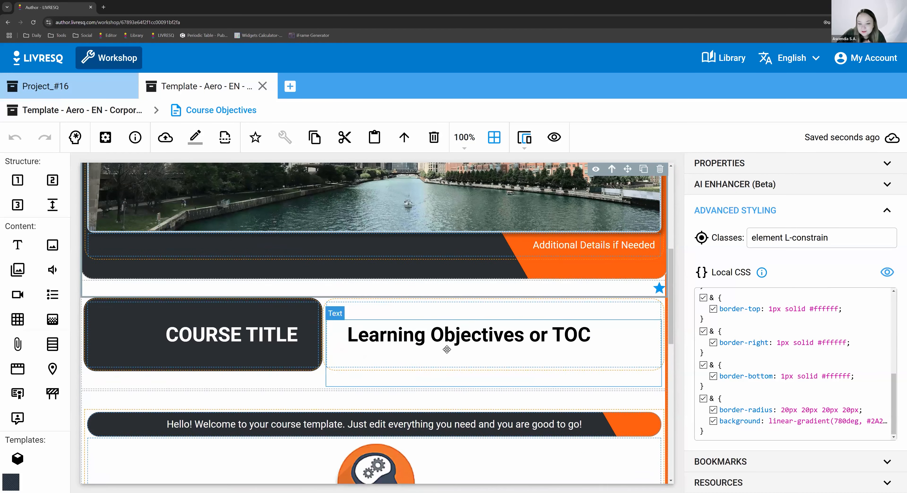
scroll(447, 349, up, 3)
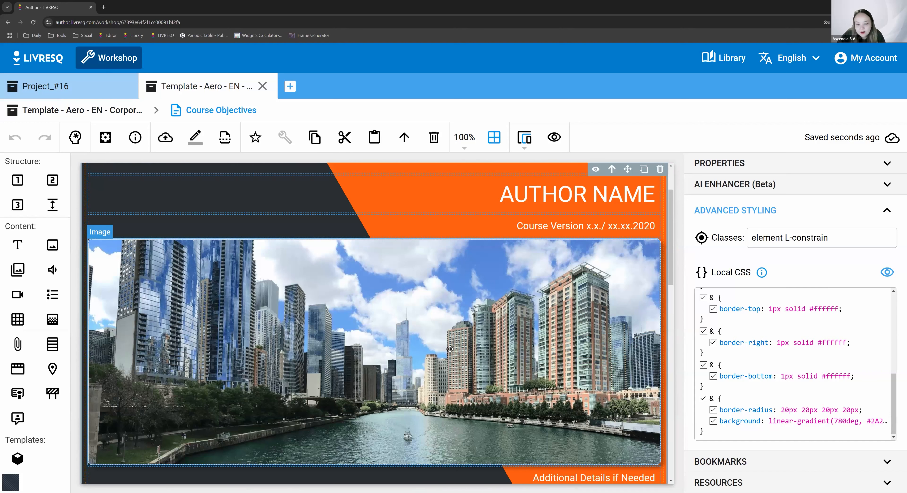
click(496, 309)
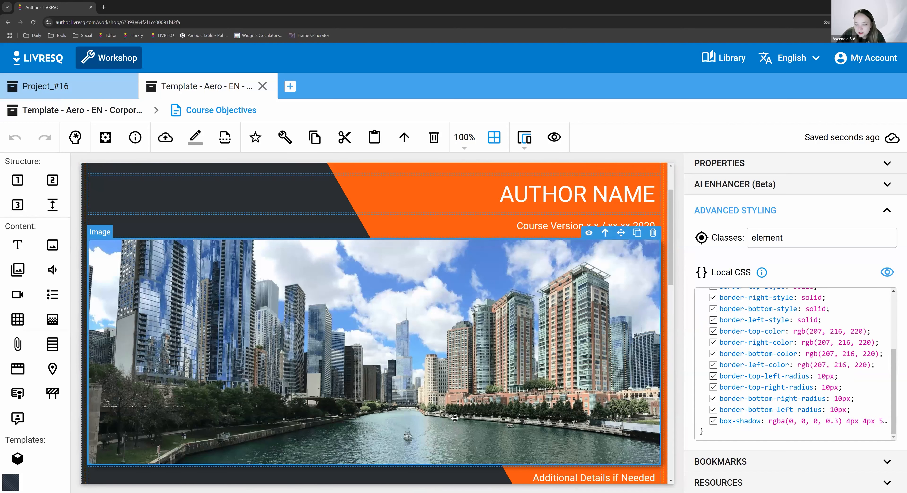
scroll(161, 168, up, 2)
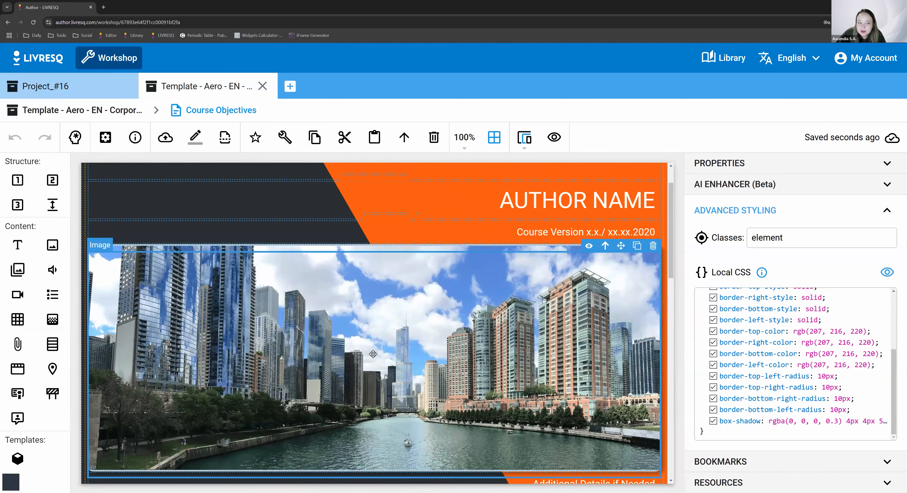